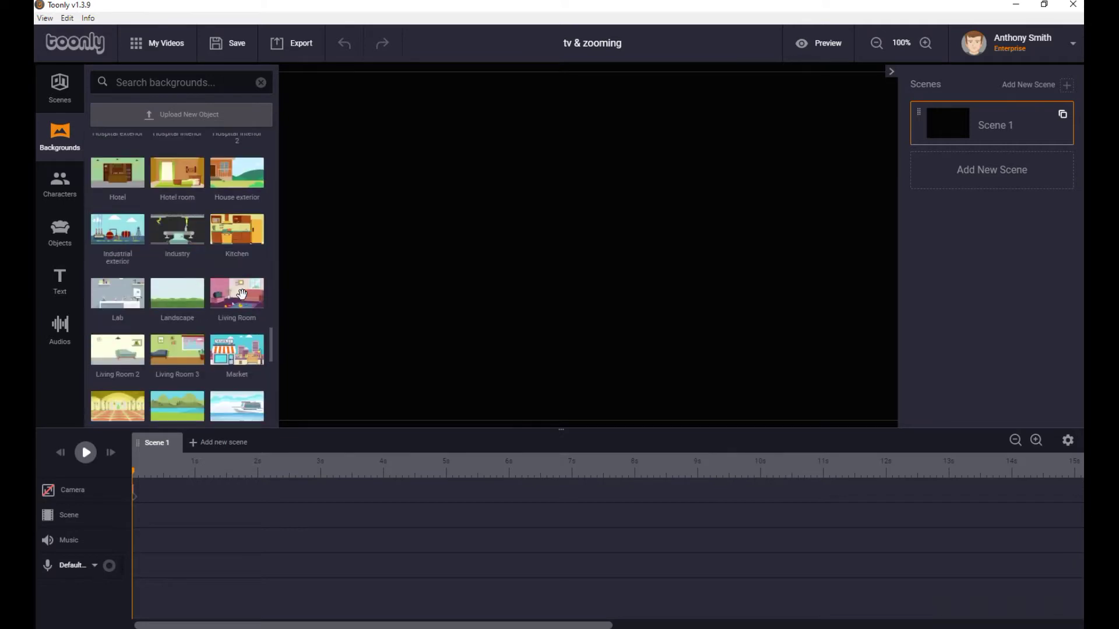
- Find the Living Room 2 background in the library and place it in Scene 1
scroll(242, 294, "down", 10)
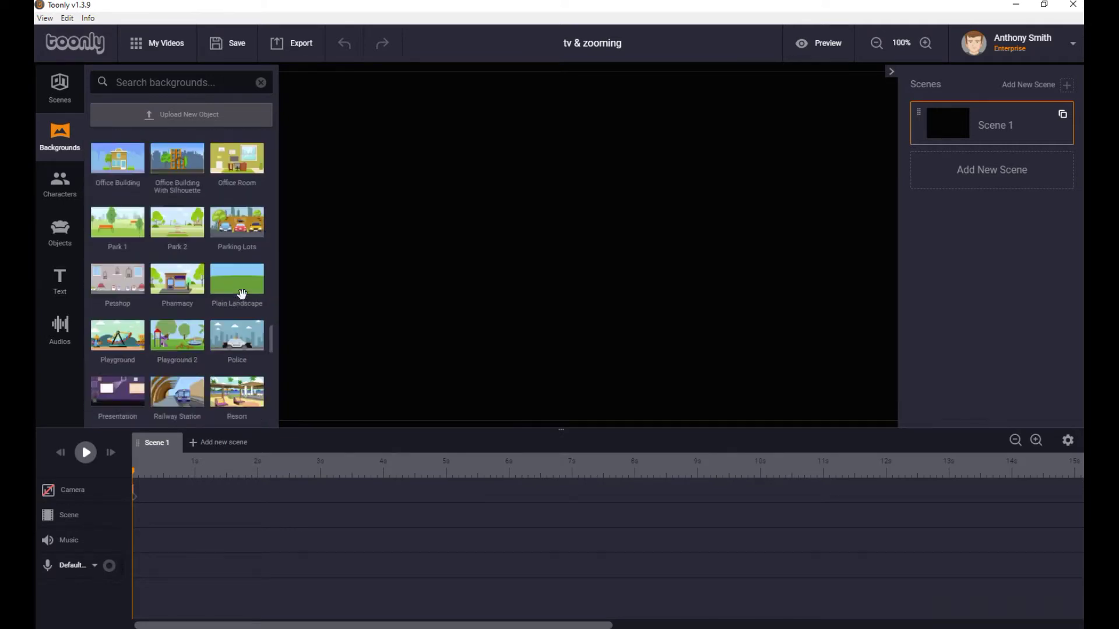
scroll(245, 300, "down", 10)
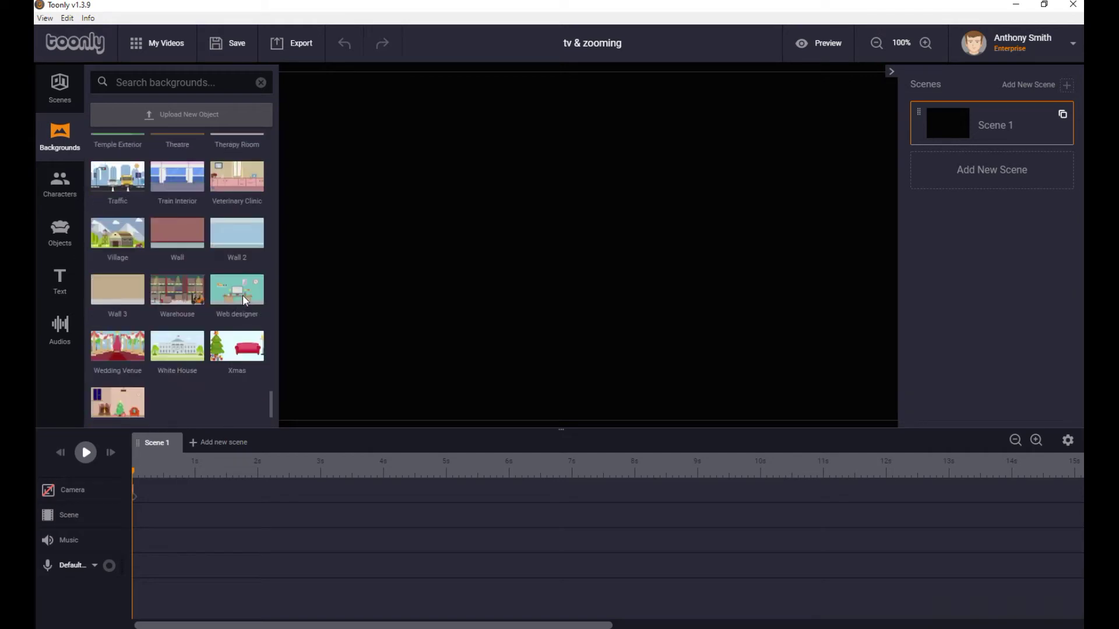
scroll(244, 299, "up", 8)
scroll(242, 295, "up", 6)
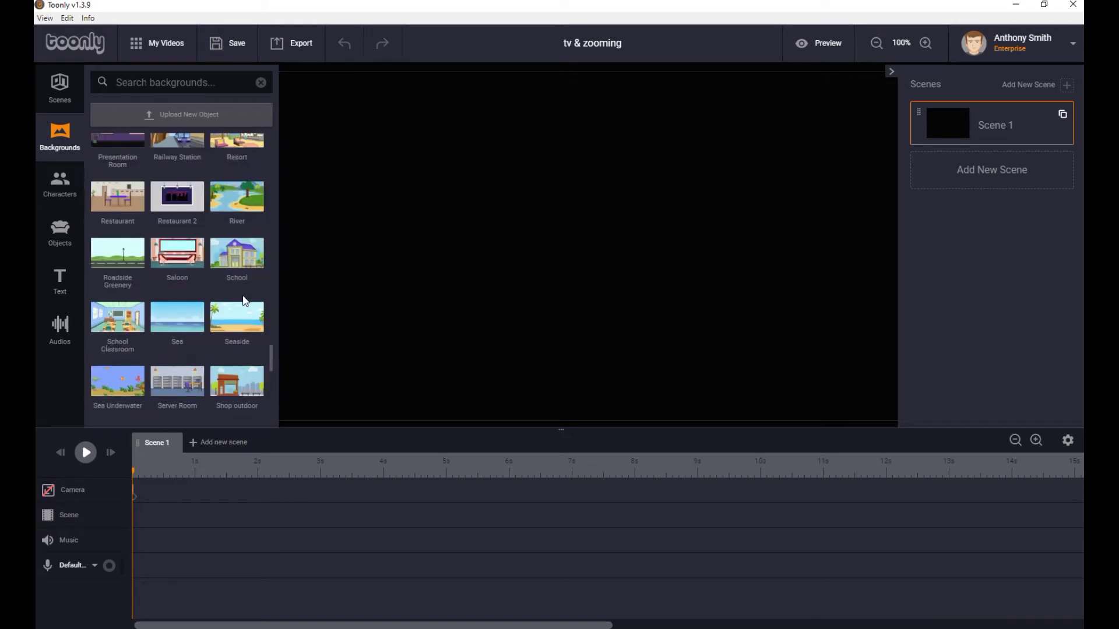
scroll(243, 294, "up", 5)
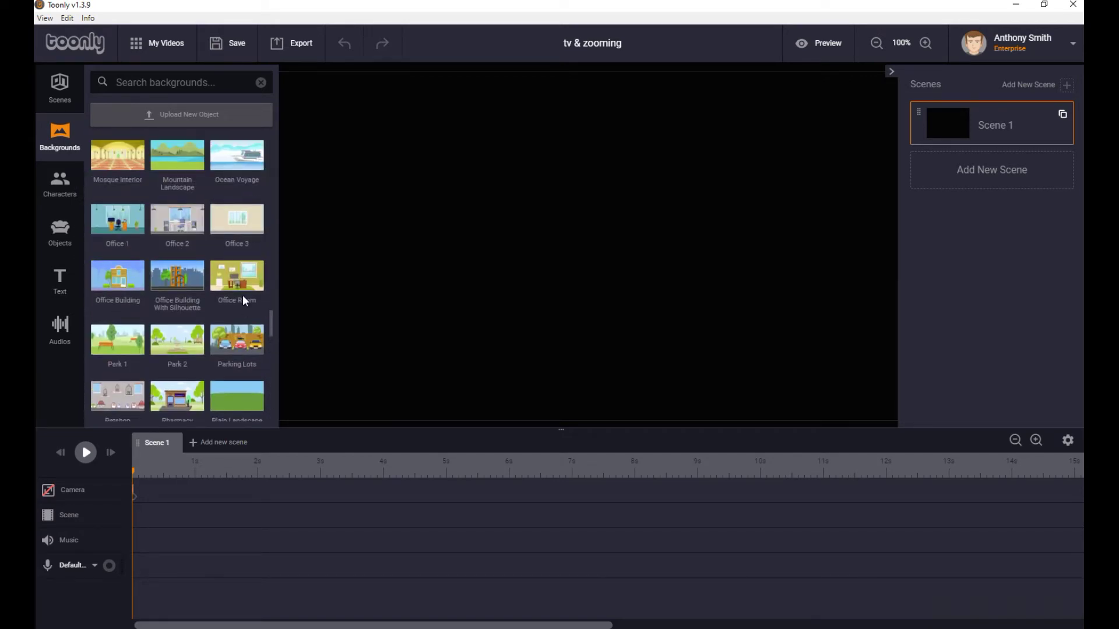
scroll(242, 295, "up", 1)
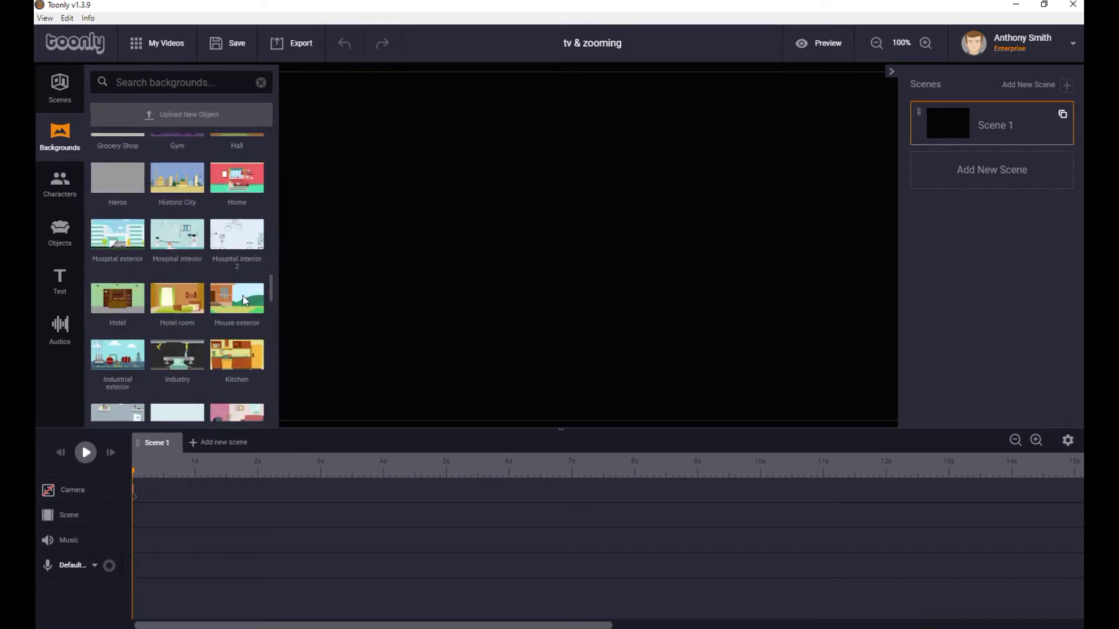
left_click_drag(117, 352, 559, 362)
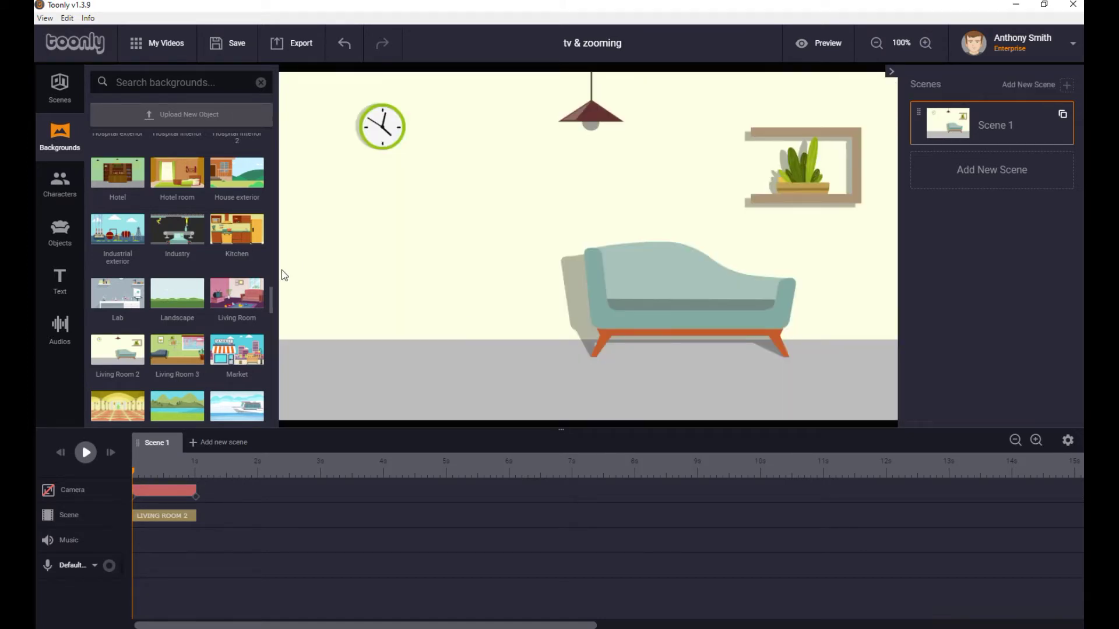
- Search the objects for "tv" and place the flat-screen TV on the floor beside the sofa
left_click(59, 244)
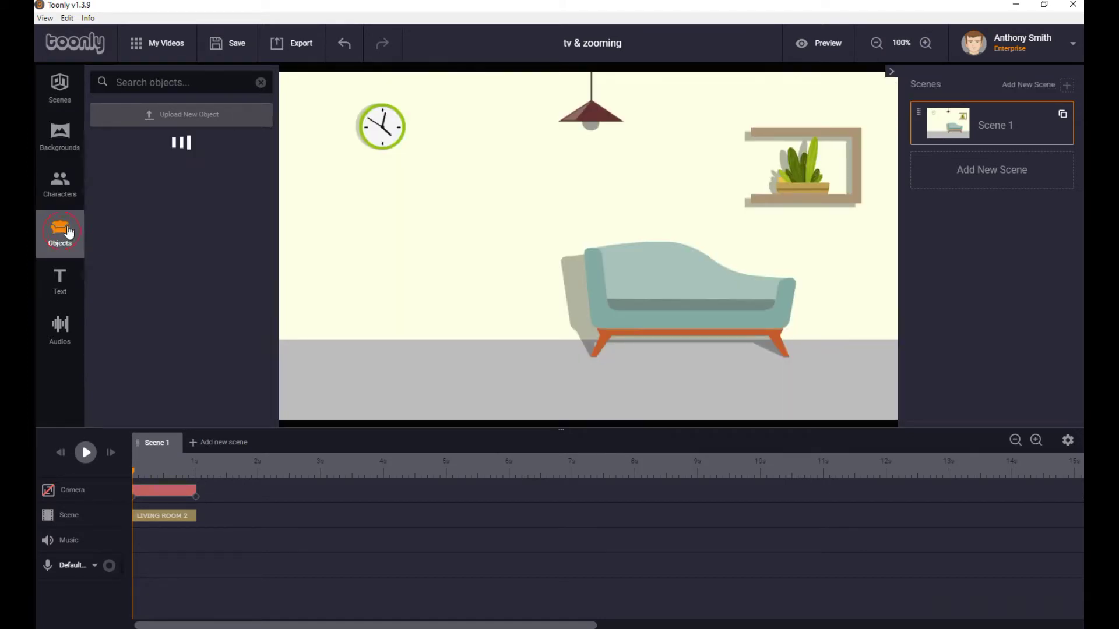
left_click(180, 85)
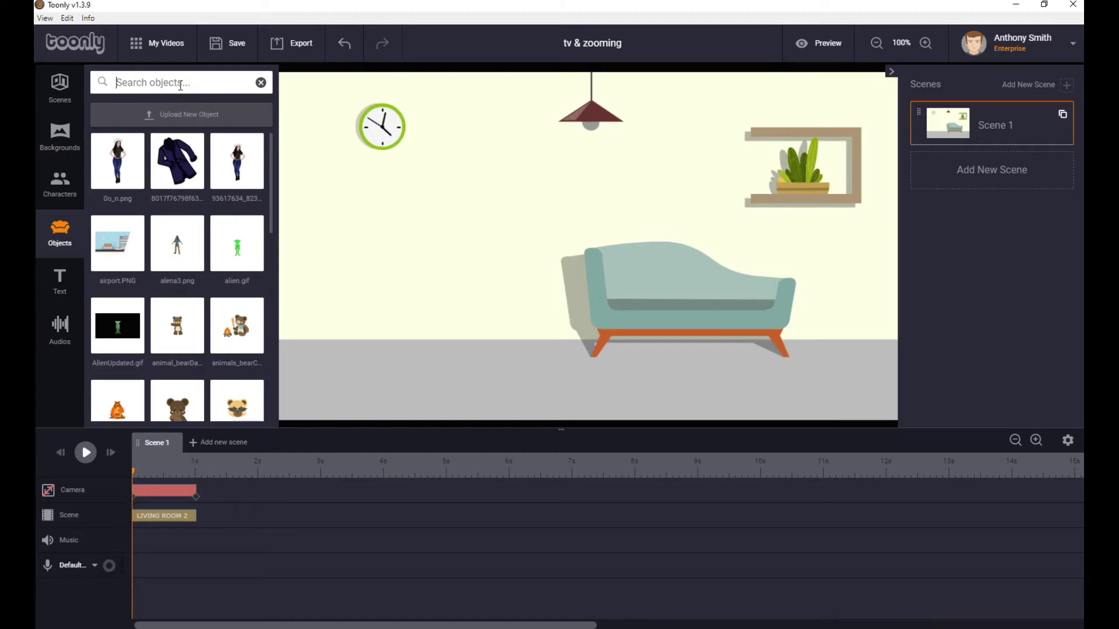
type("t")
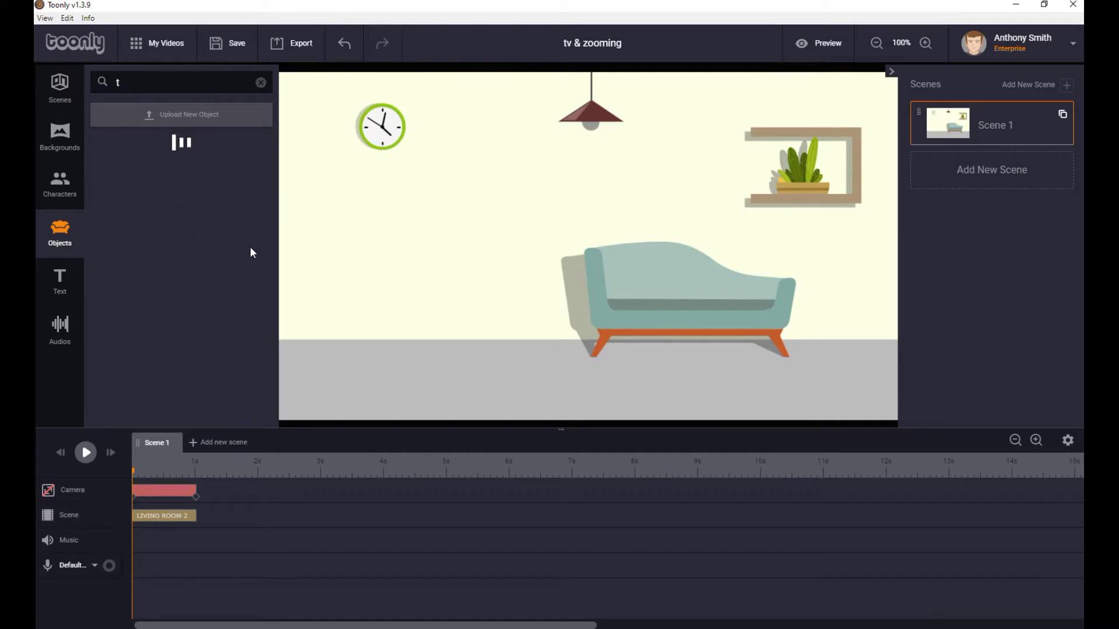
type("v")
left_click_drag(245, 265, 412, 318)
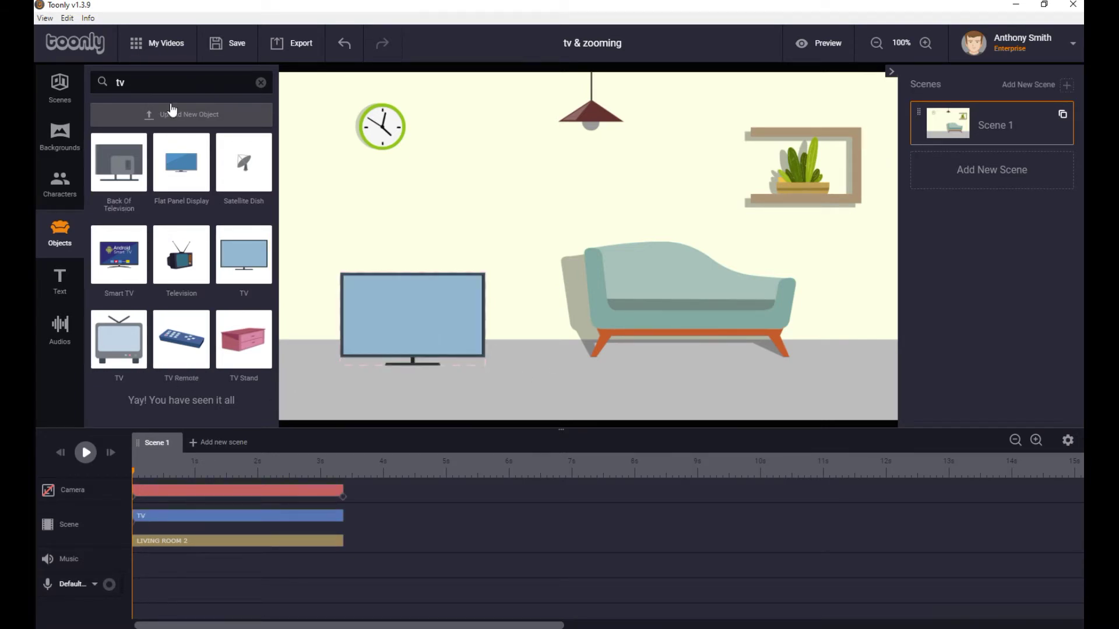
- Search the objects for "green" and add the "Green screen for toonly.png" image to the scene
left_click(142, 82)
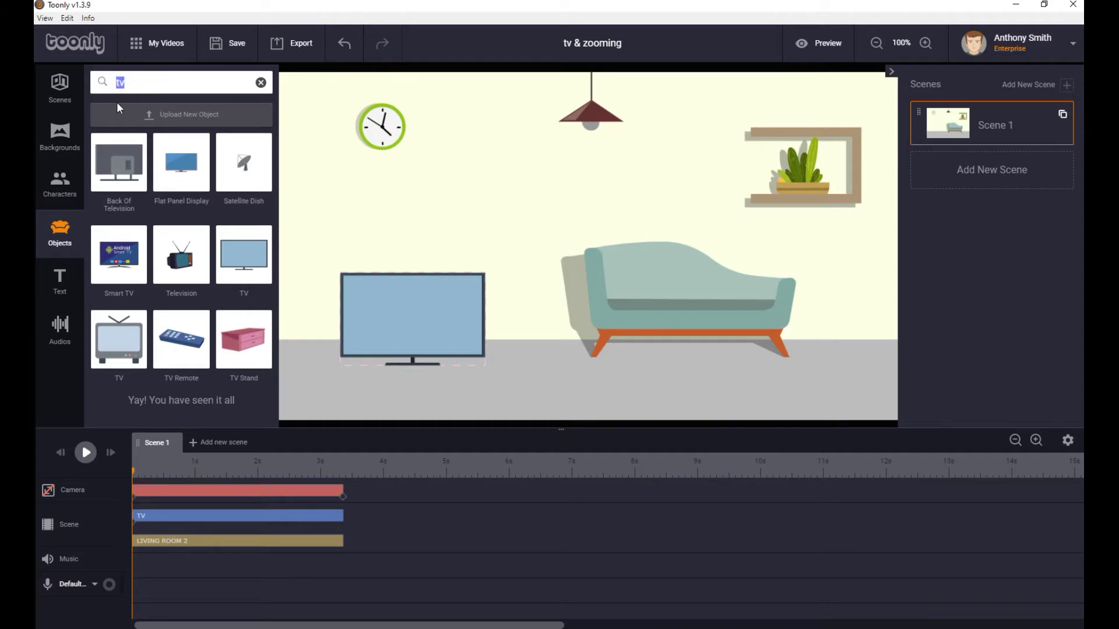
type("gree")
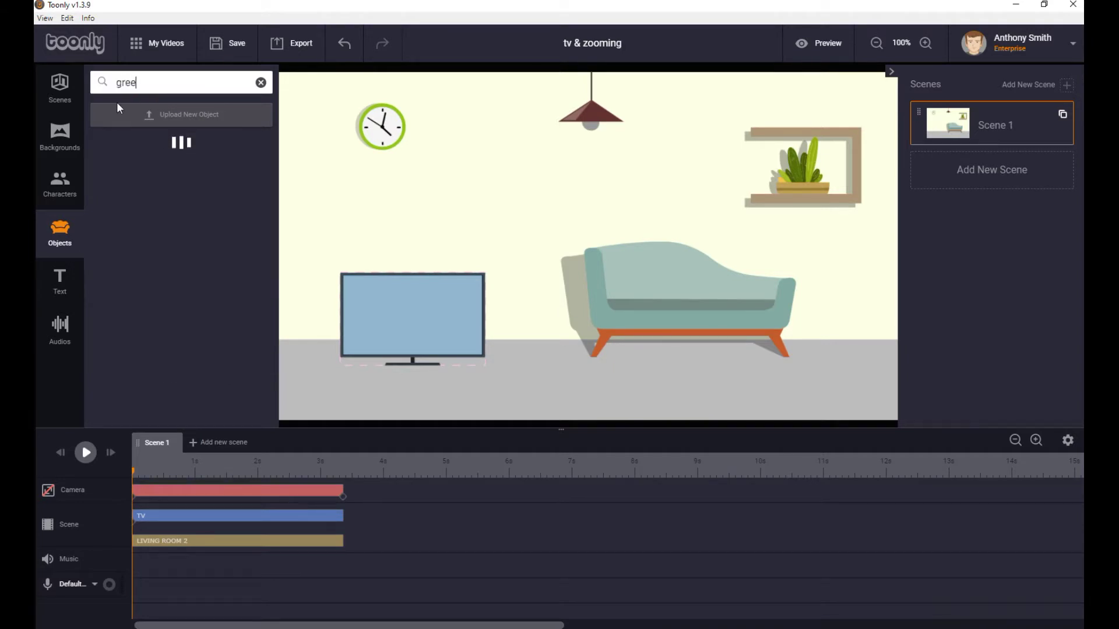
type("n")
key("BackSpace")
key("BackSpace")
key("BackSpace")
key("BackSpace")
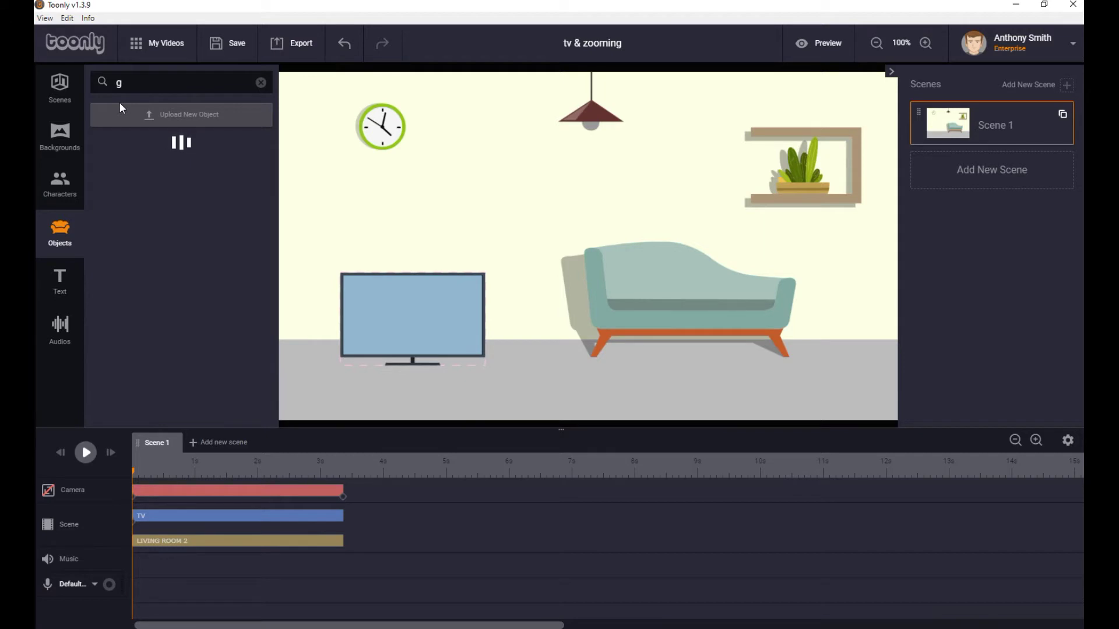
type("reen")
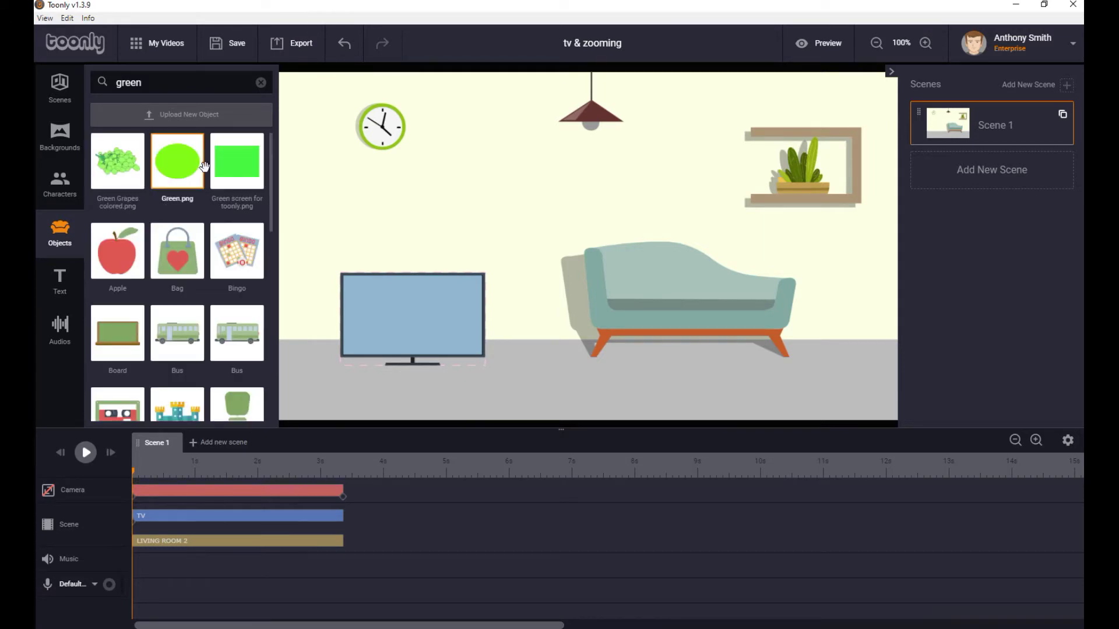
left_click(232, 157)
left_click_drag(232, 158, 388, 307)
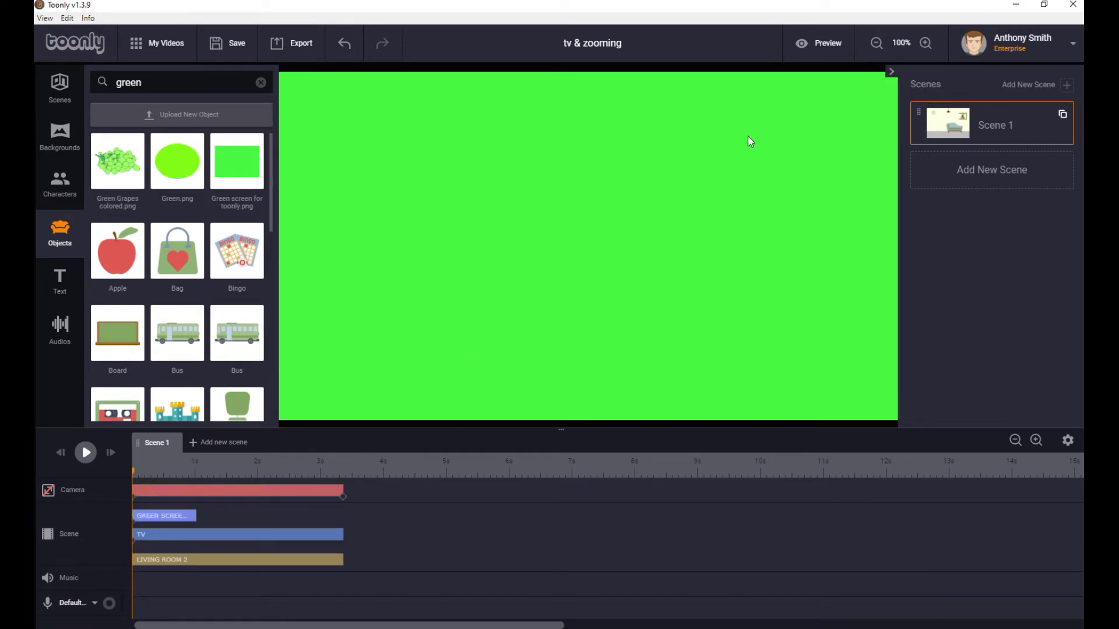
- Shrink the green screen image and position it over the TV, sized to nearly the width of its display
left_click(751, 138)
left_click_drag(872, 125, 659, 254)
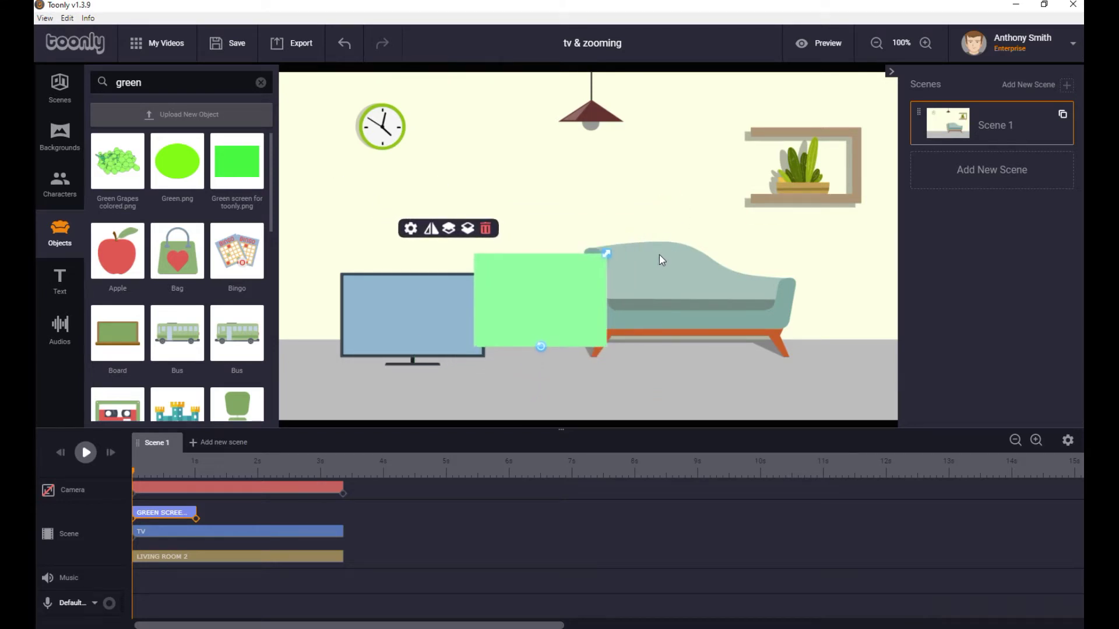
left_click_drag(571, 297, 495, 310)
left_click_drag(519, 267, 518, 281)
left_click_drag(487, 329, 443, 335)
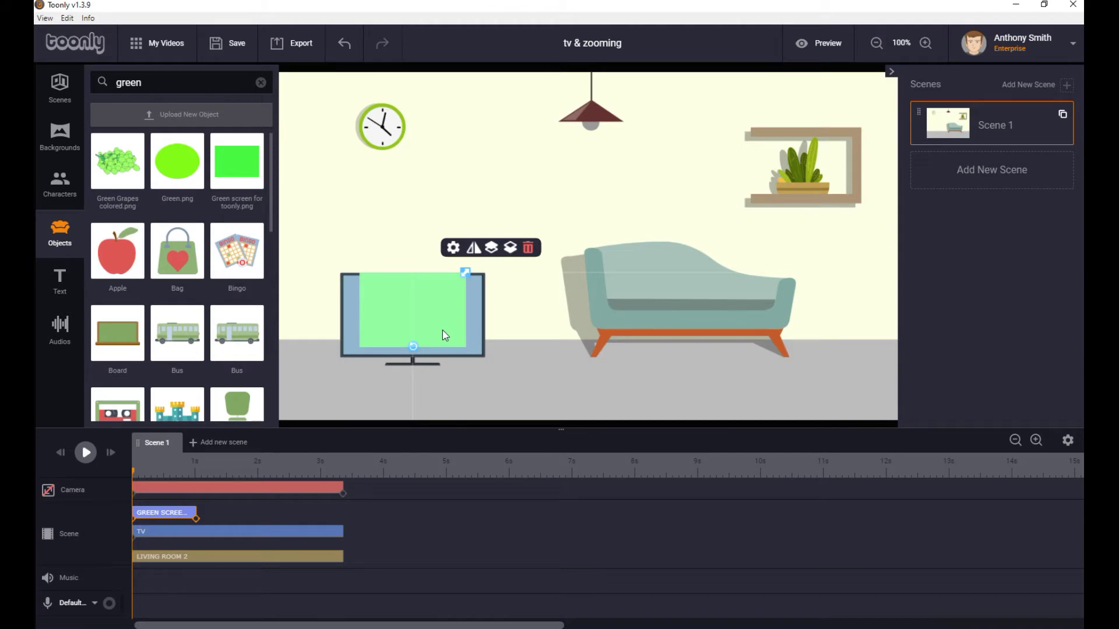
left_click_drag(466, 273, 488, 260)
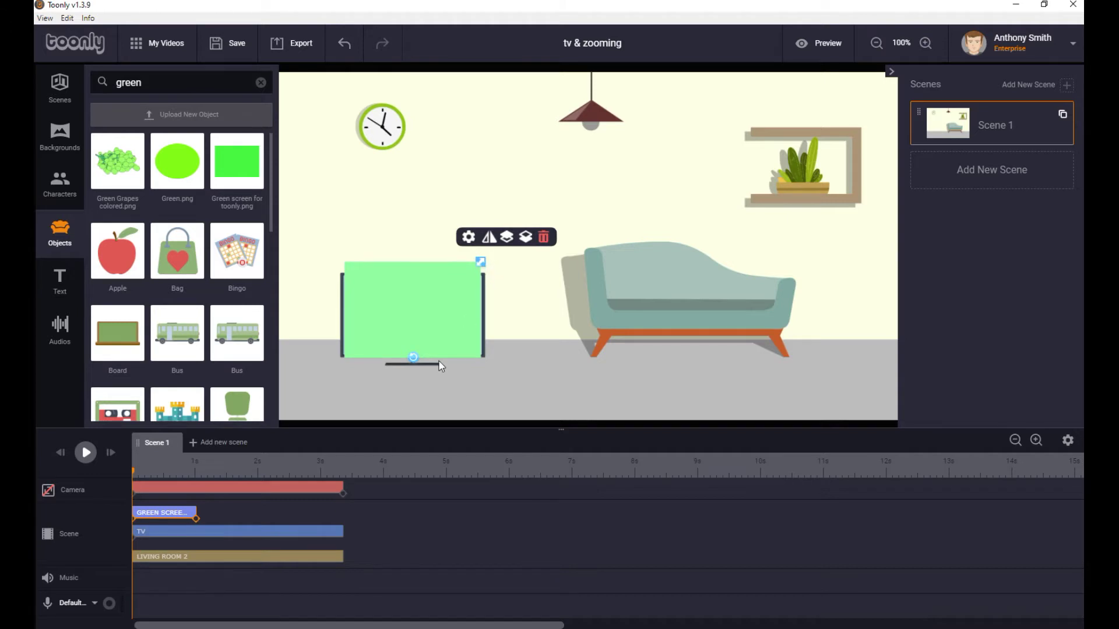
- Enlarge the TV until its frame surrounds the green screen, and adjust the green image within the display
left_click(231, 535)
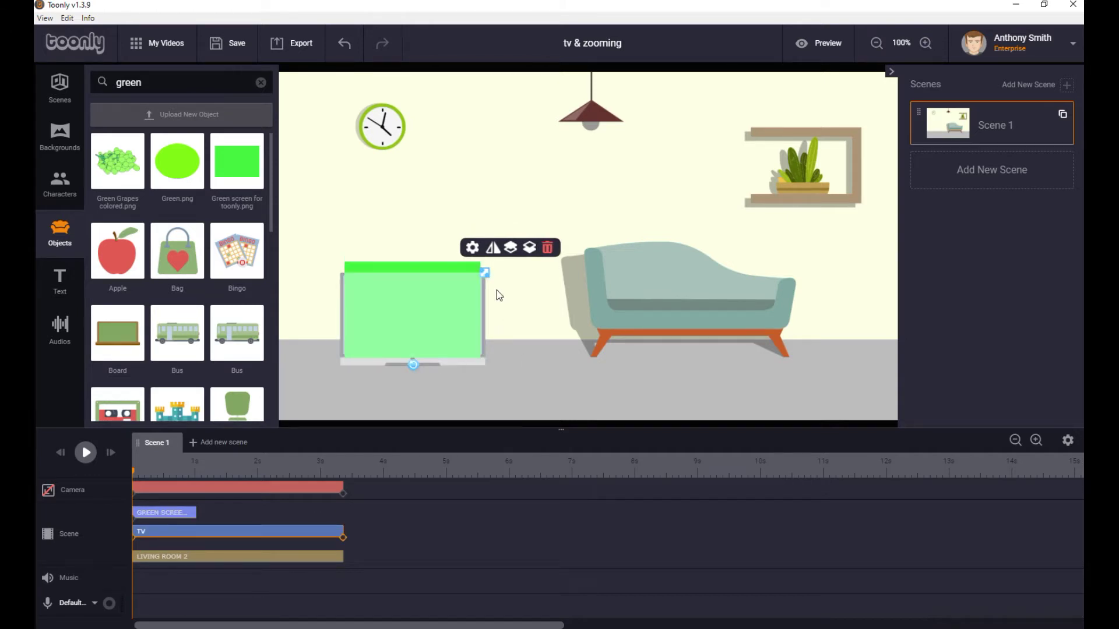
left_click_drag(488, 278, 499, 262)
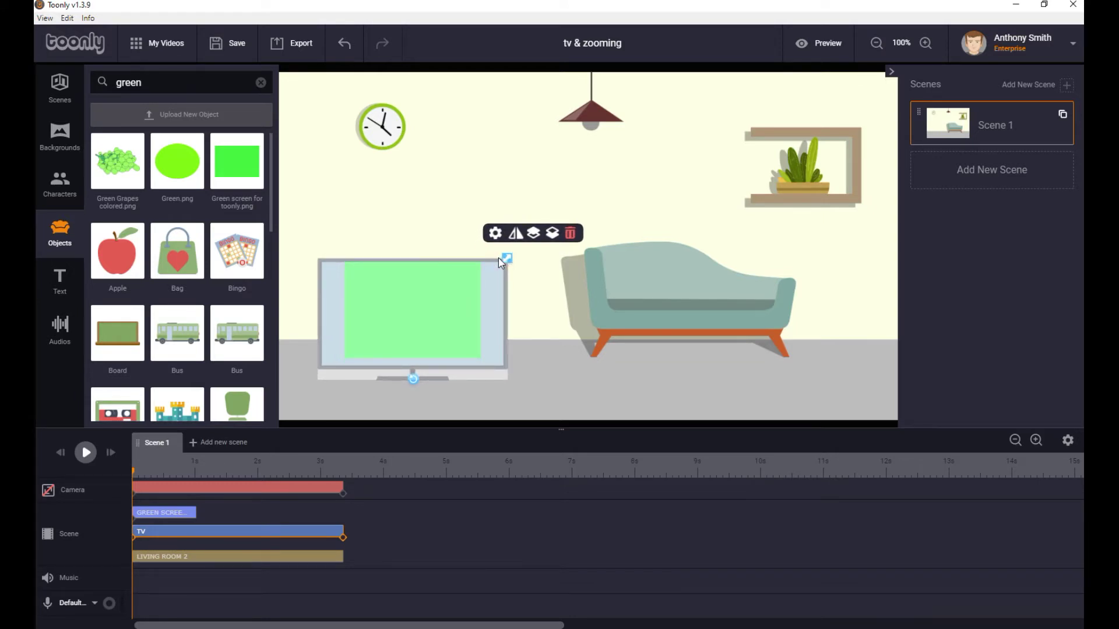
left_click(433, 325)
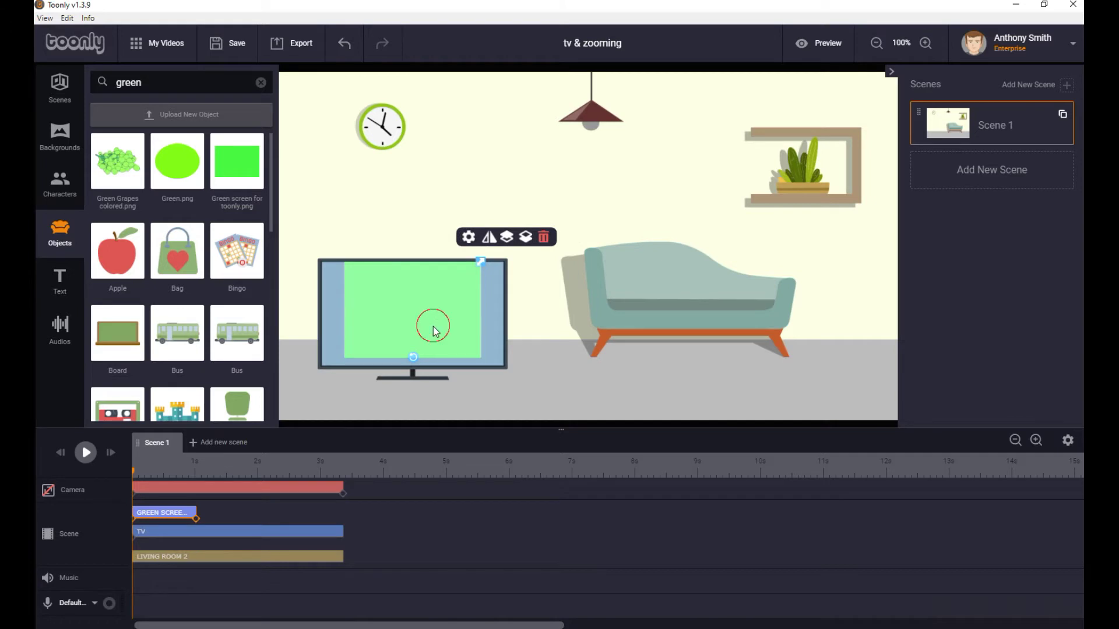
left_click(593, 380)
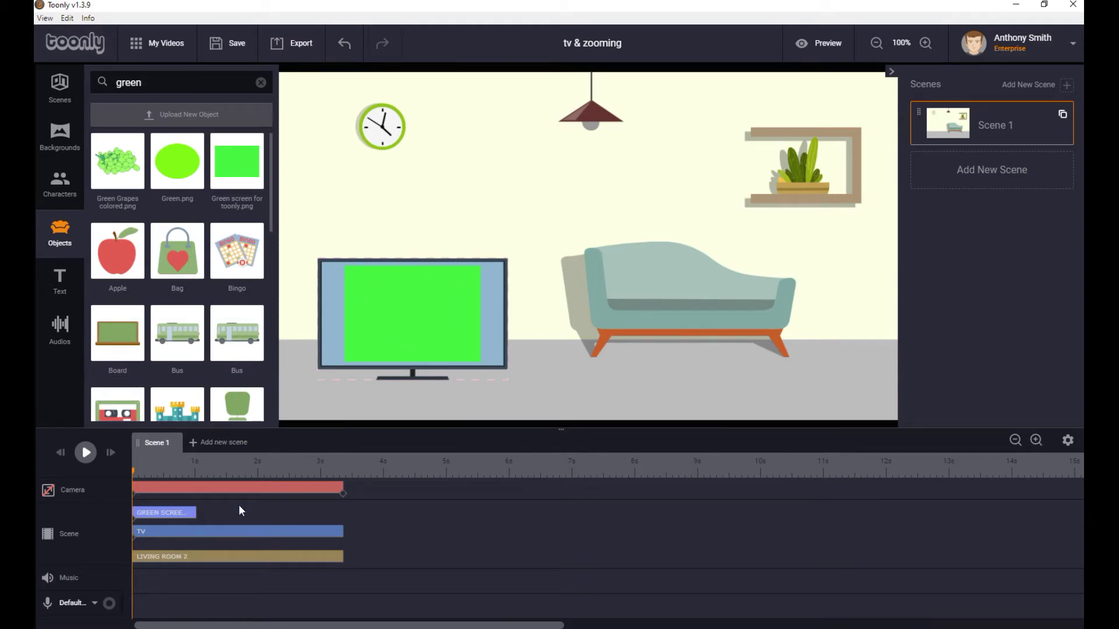
- Extend the Living Room 2, TV and green screen clips to the same end at about 14.4 s
left_click_drag(342, 558, 1037, 558)
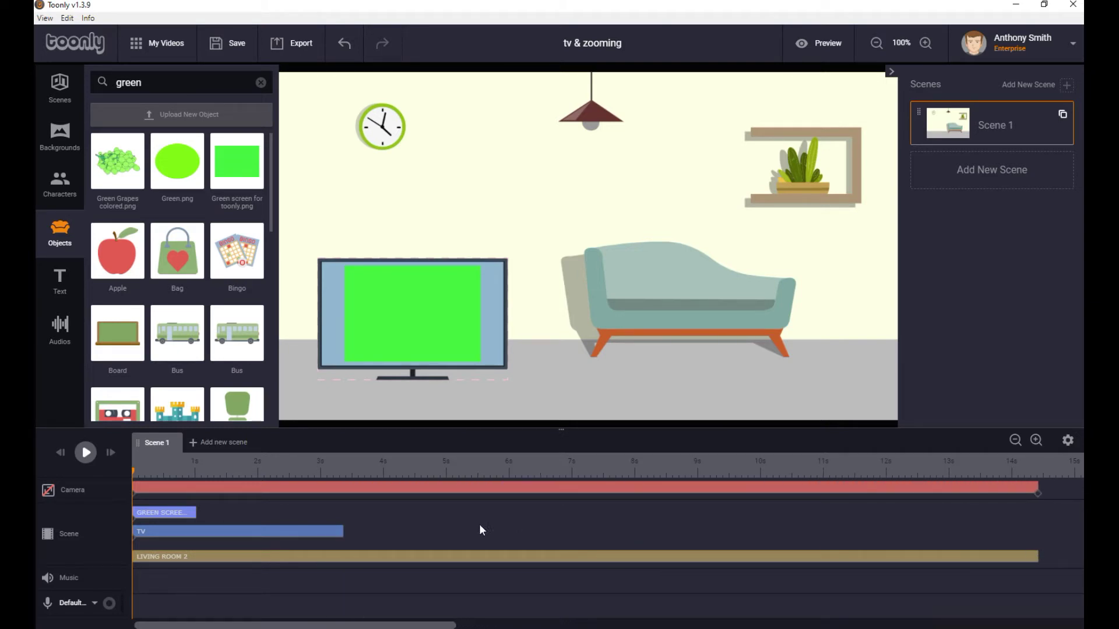
left_click_drag(343, 532, 1039, 534)
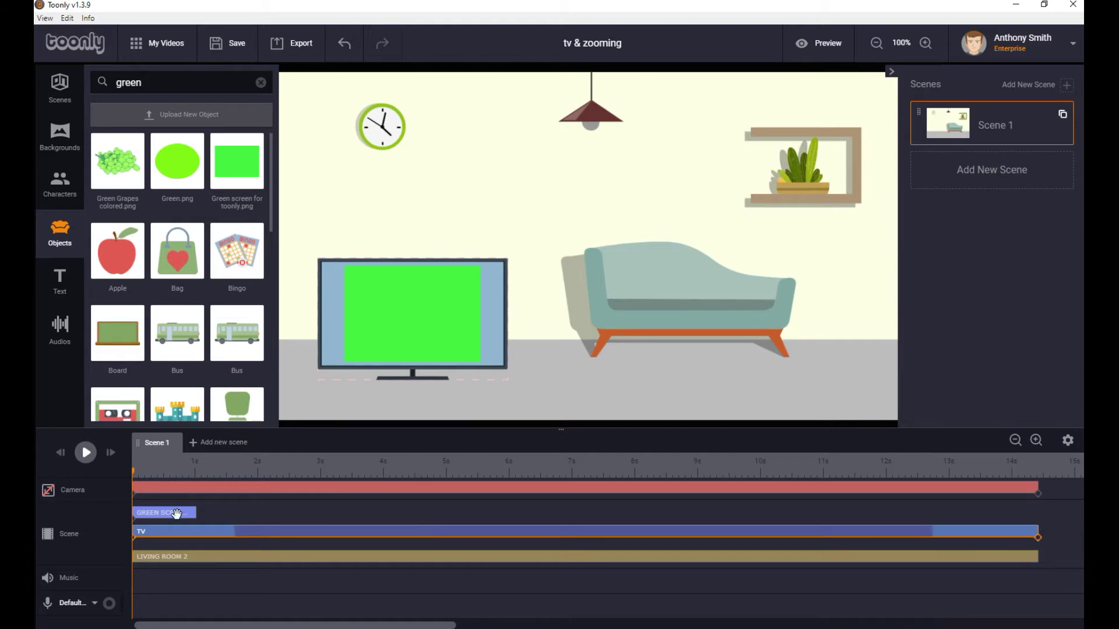
left_click_drag(198, 513, 1036, 498)
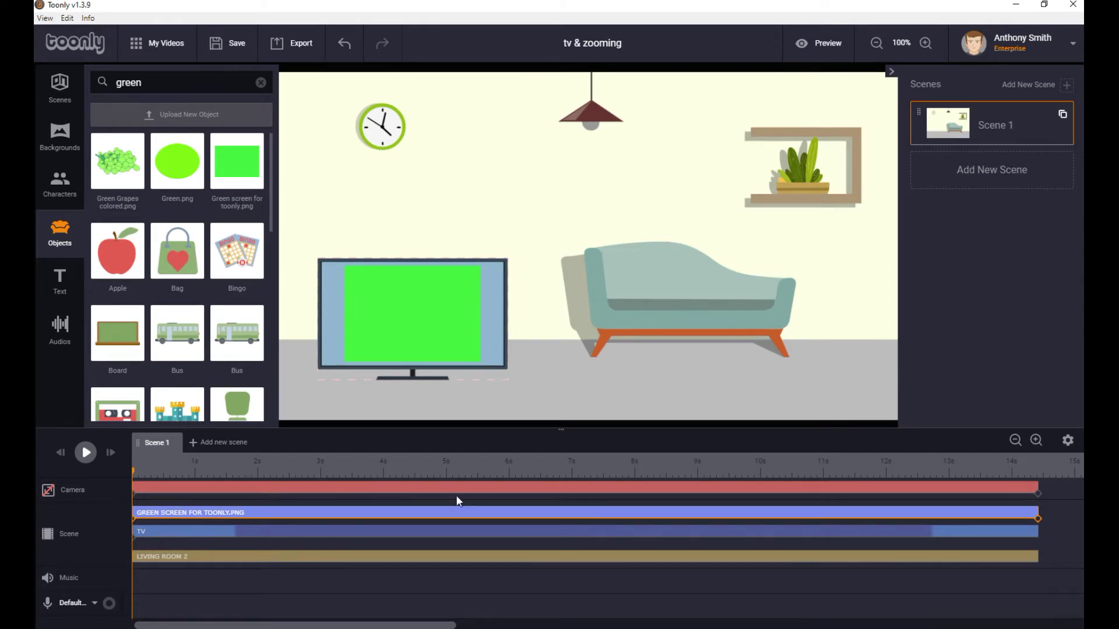
- Add camera keyframes at 4 s and 6 s on the camera track
left_click(382, 494)
left_click(382, 495)
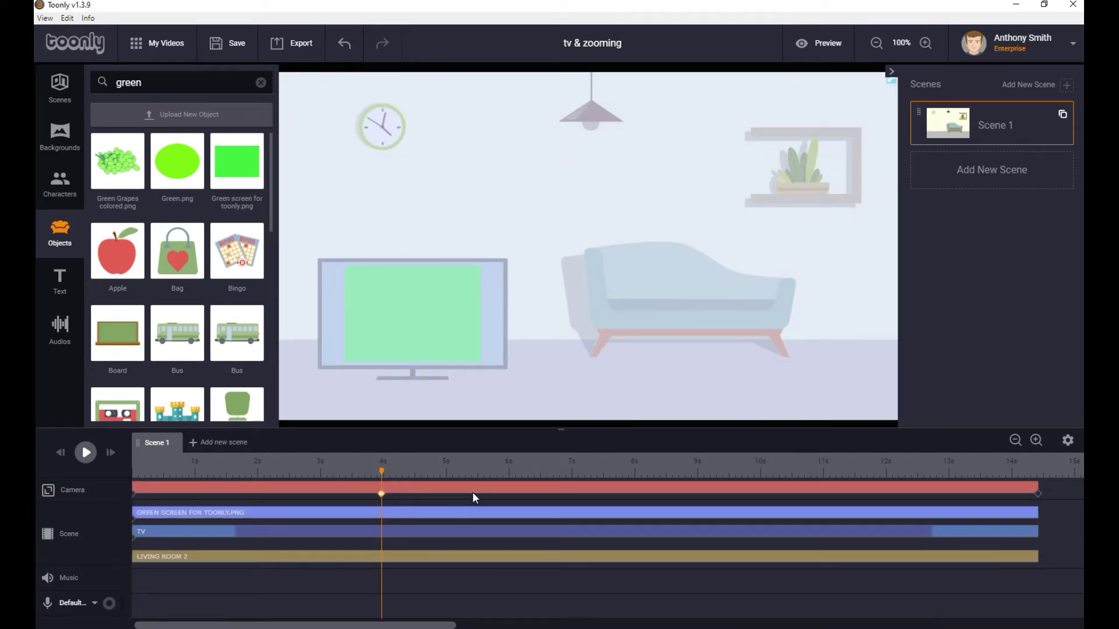
left_click(507, 493)
left_click(507, 493)
- Shrink the camera frame at the 6 s keyframe and fit it closely around the TV for a zoom-in
left_click_drag(889, 79, 720, 219)
left_click_drag(621, 247, 457, 321)
left_click_drag(550, 243, 529, 263)
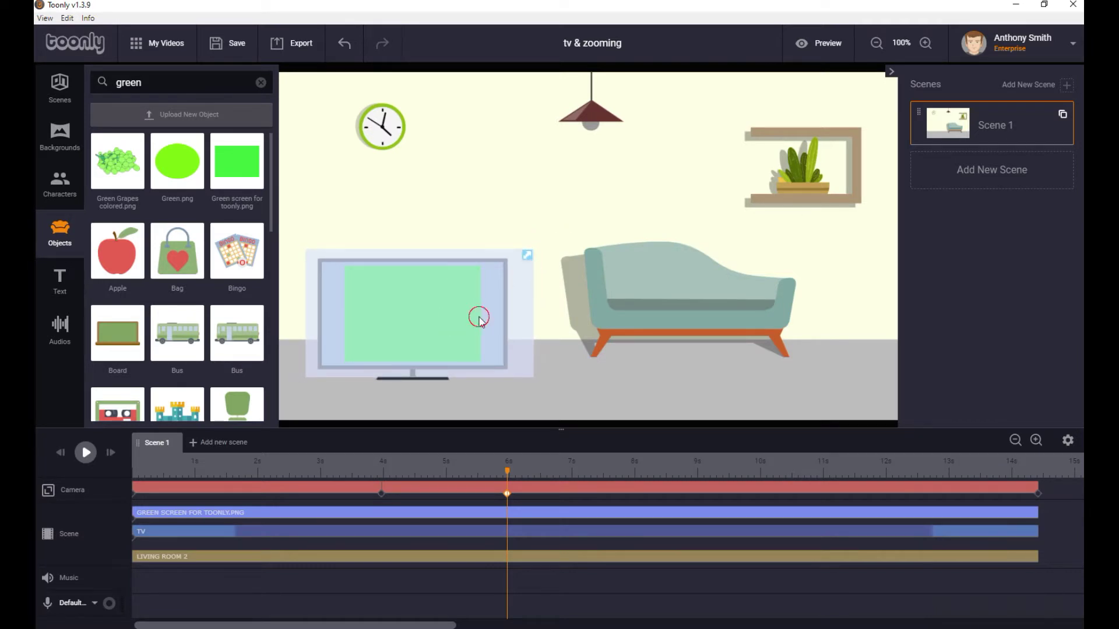
left_click_drag(524, 257, 513, 270)
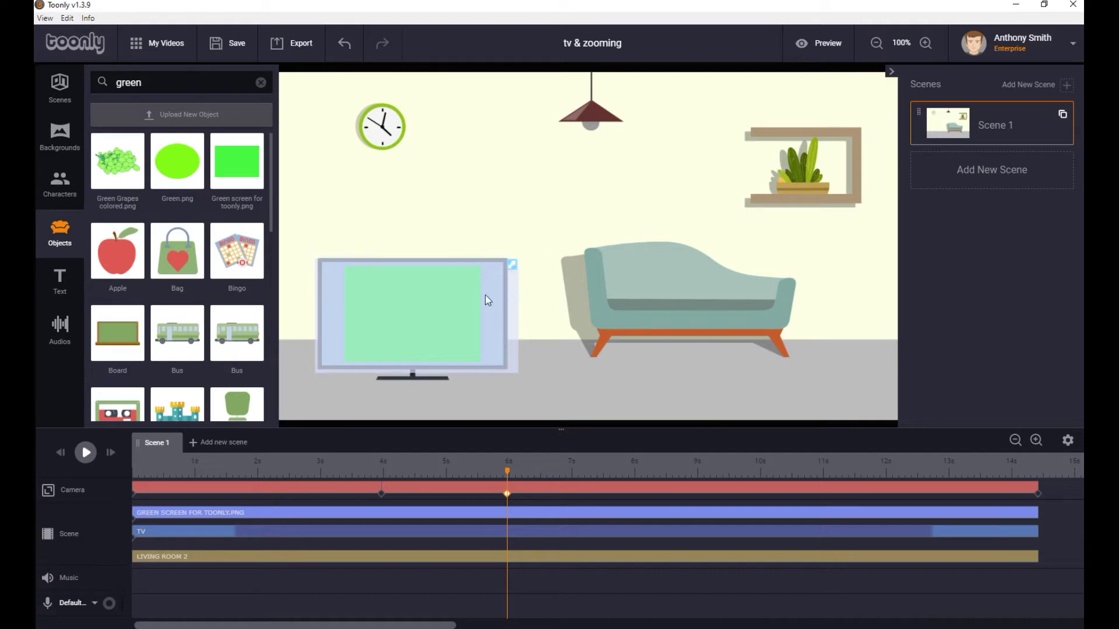
left_click_drag(467, 309, 464, 308)
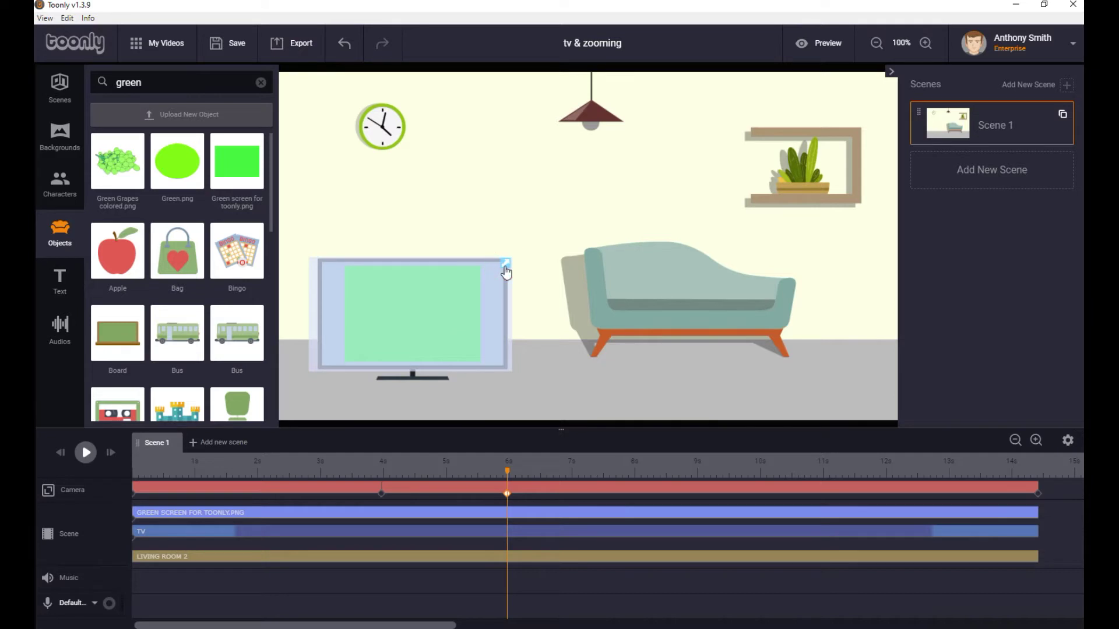
left_click_drag(459, 311, 467, 315)
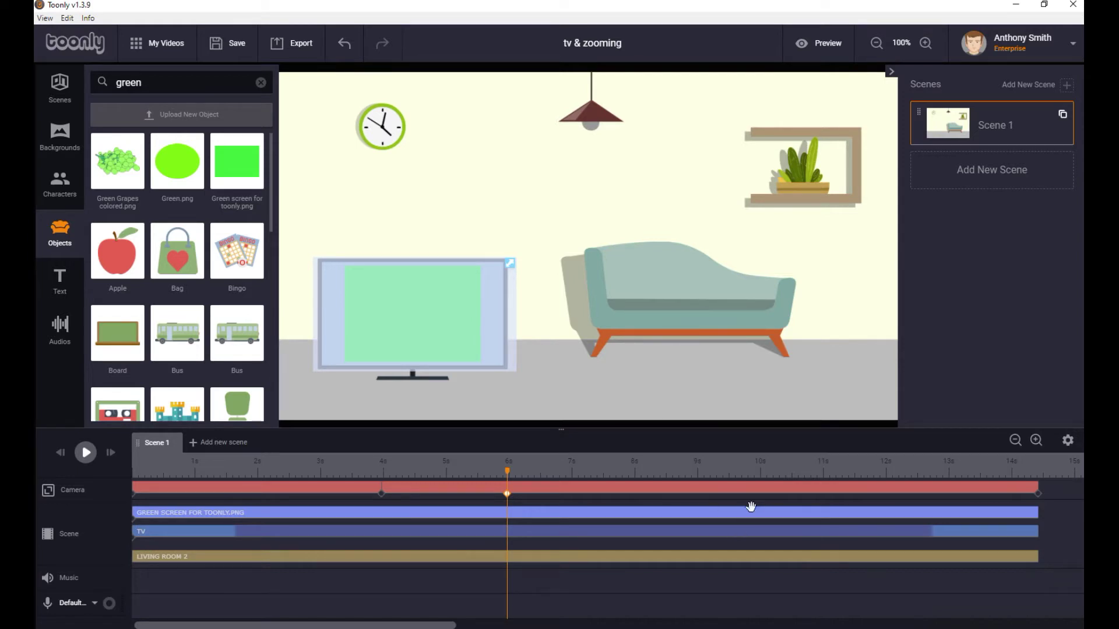
- Add a camera keyframe at 11 s and fit its camera frame closely around the TV
left_click(821, 494)
left_click_drag(756, 153, 619, 215)
left_click_drag(566, 273, 448, 316)
left_click_drag(526, 257, 512, 262)
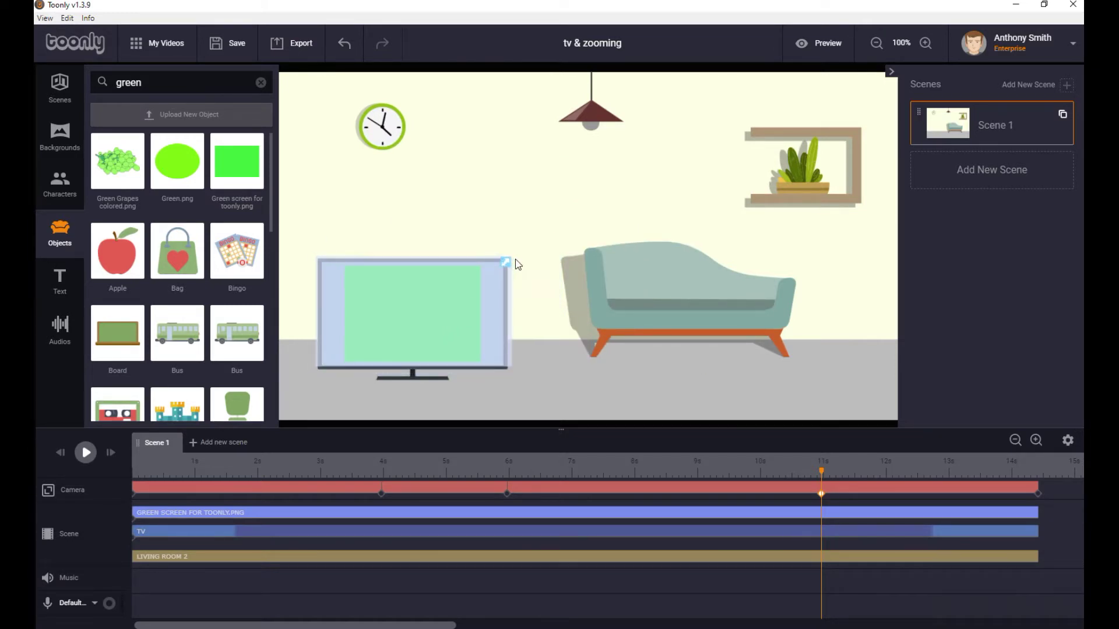
- Compare the 6 s and 11 s camera keyframes and slightly enlarge the 11 s frame to match the earlier one
left_click(508, 495)
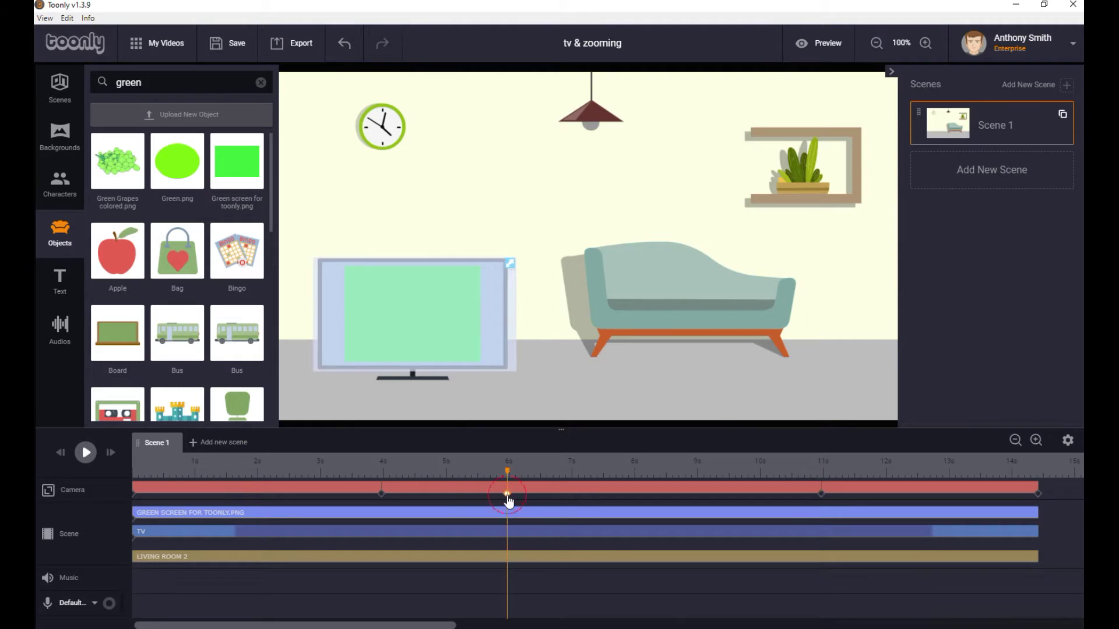
left_click(821, 495)
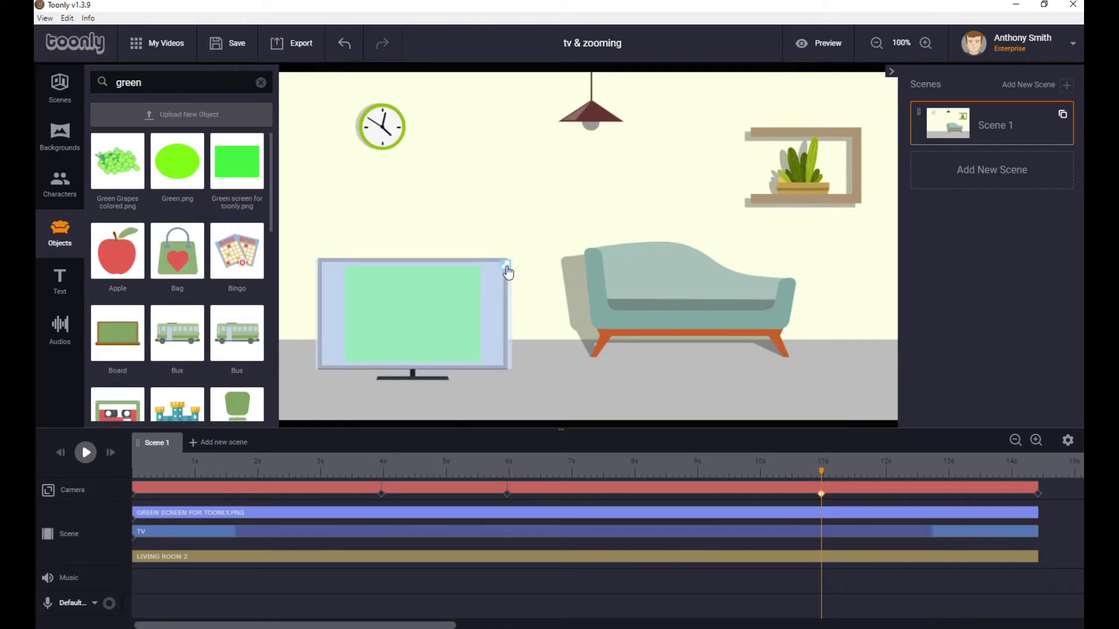
left_click_drag(510, 271, 513, 269)
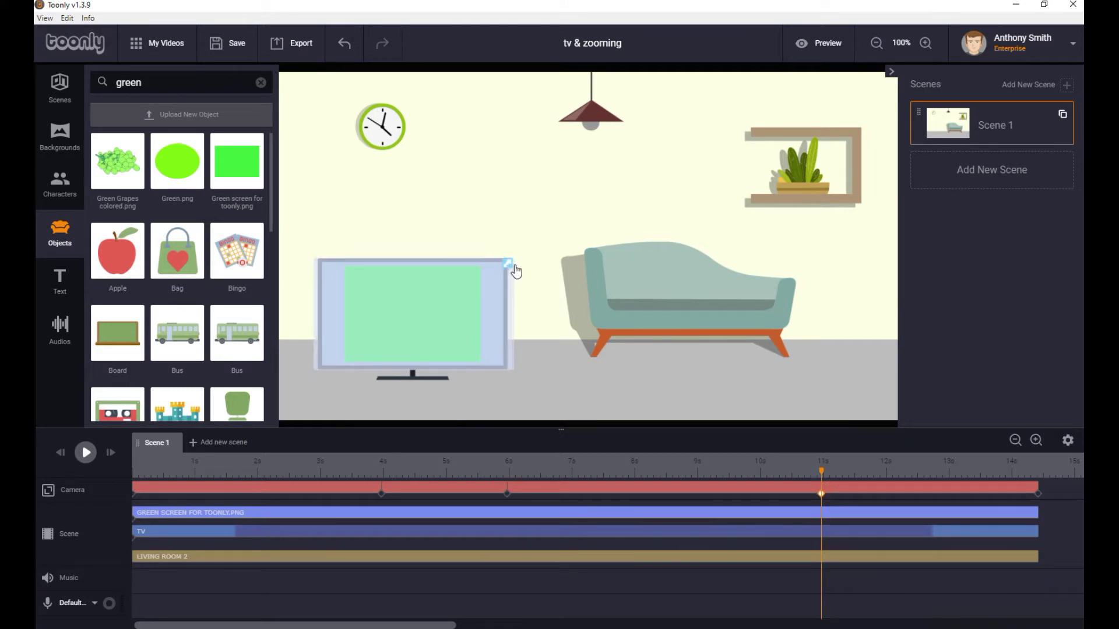
left_click(506, 494)
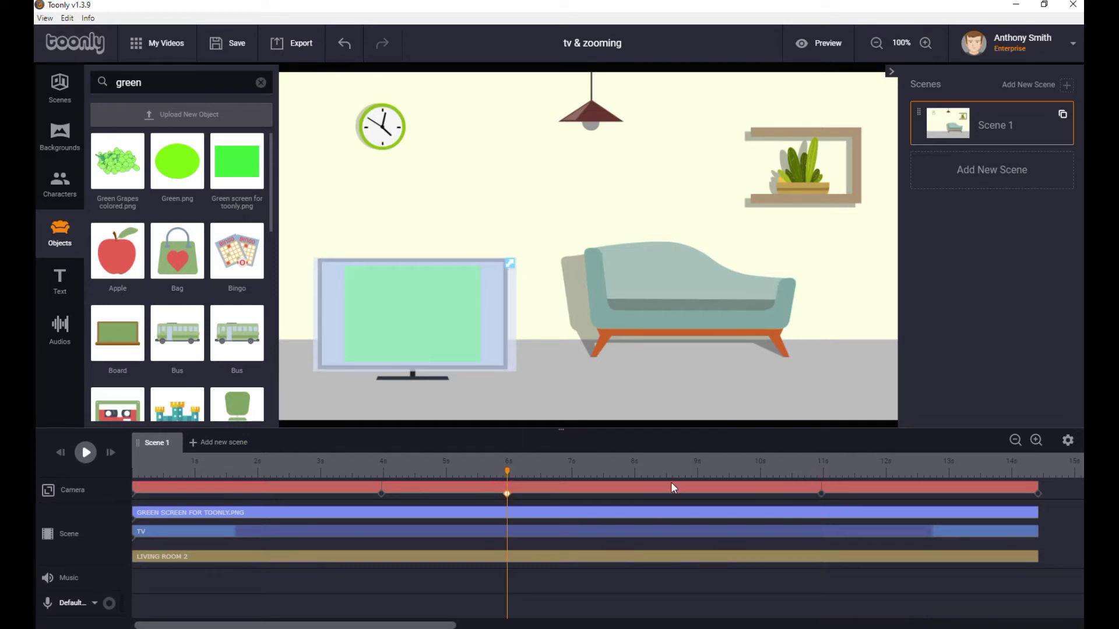
- Add a camera keyframe at about 12.5 s on the camera track
left_click(821, 494)
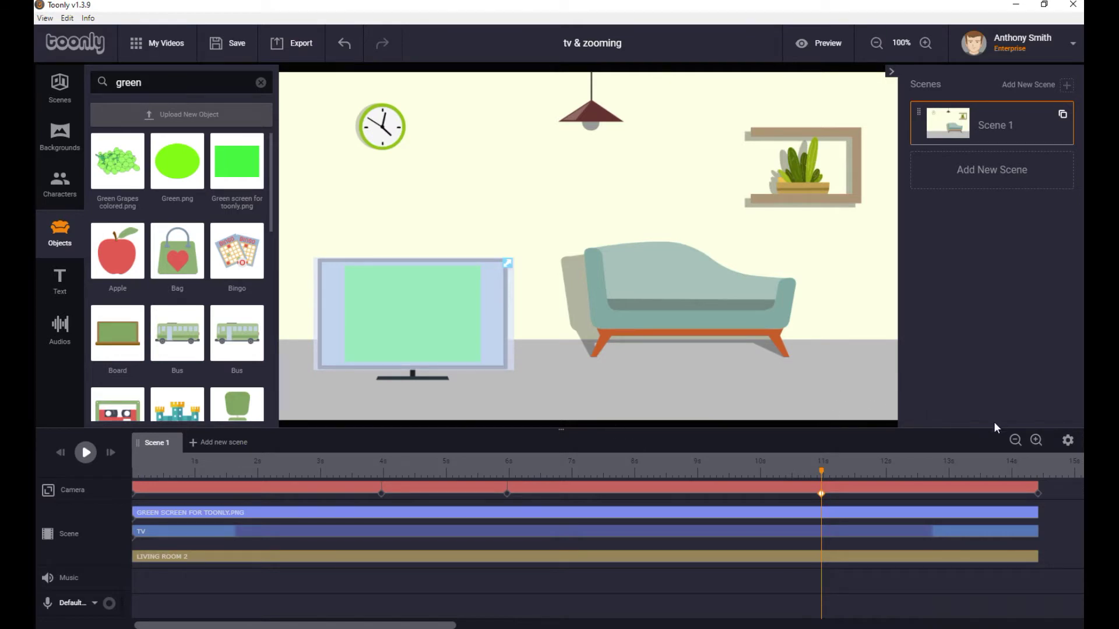
left_click(916, 497)
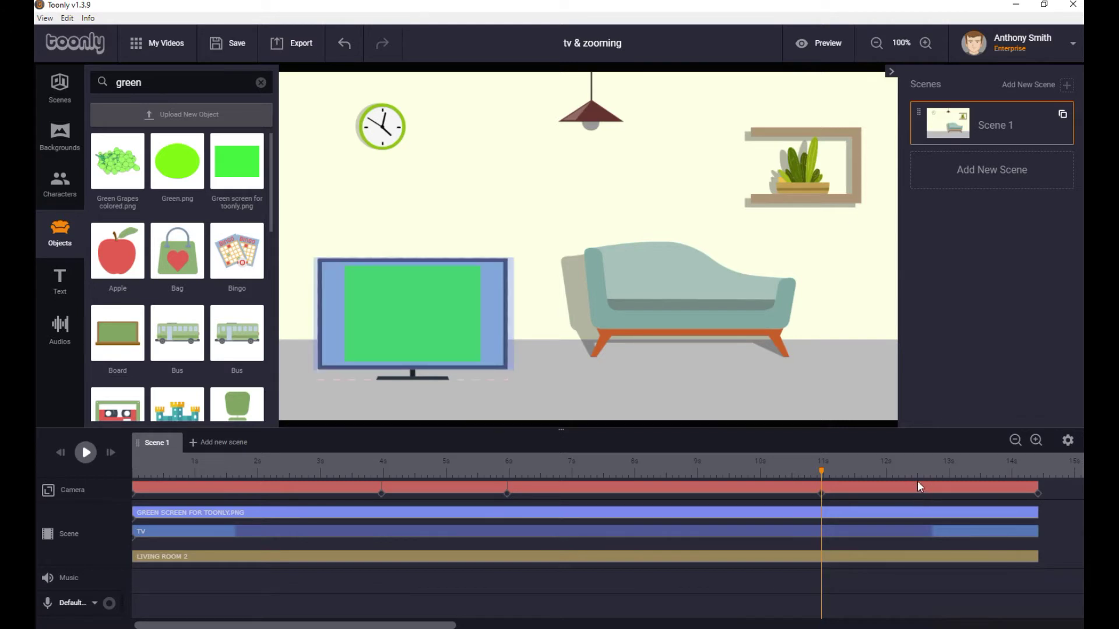
left_click(917, 484)
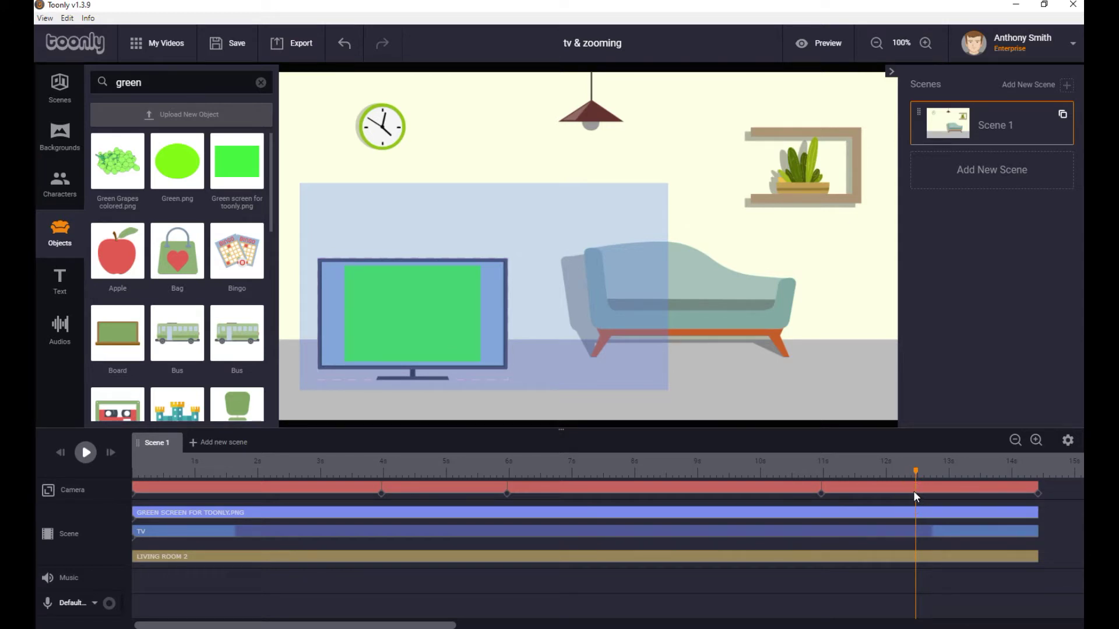
- Enlarge the camera frame at the 12.5 s keyframe to cover the whole room for a zoom-out, and preview the video
left_click(821, 494)
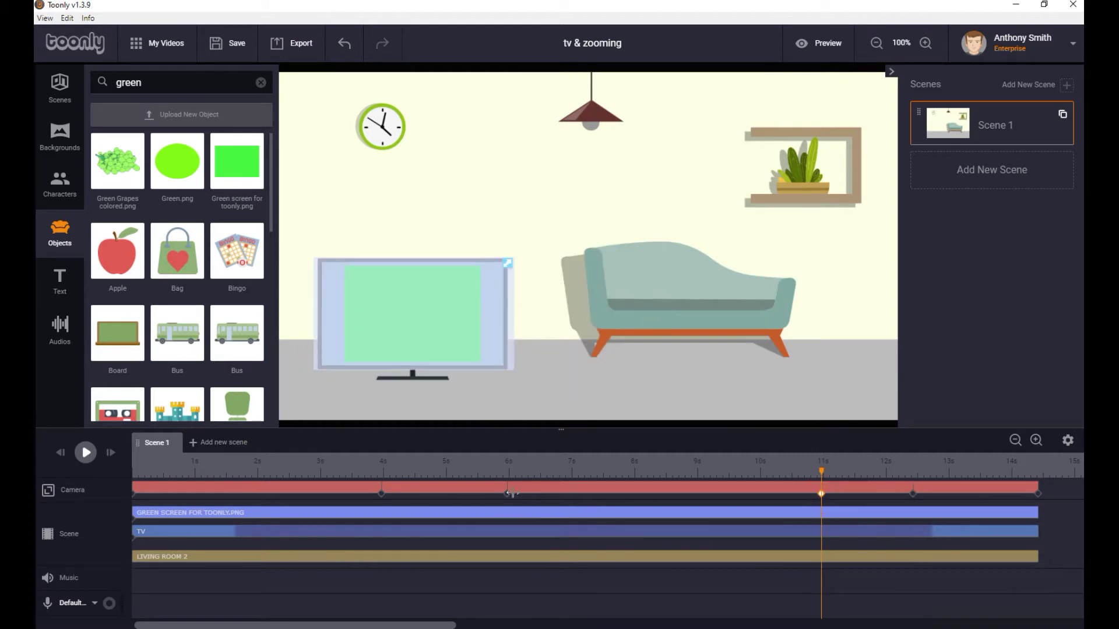
left_click(912, 495)
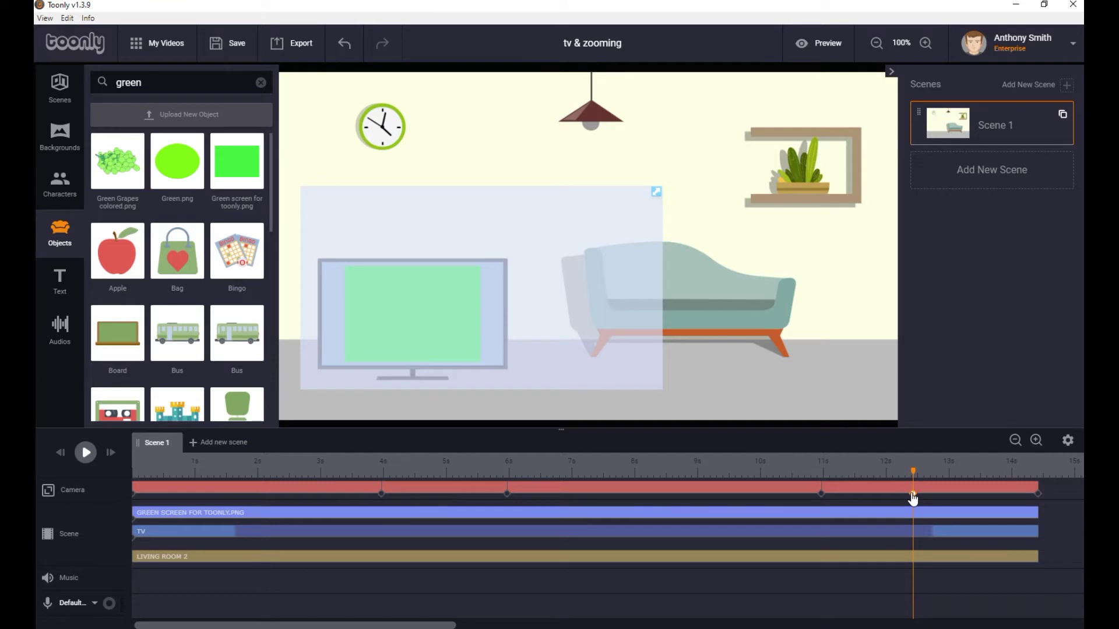
left_click(822, 495)
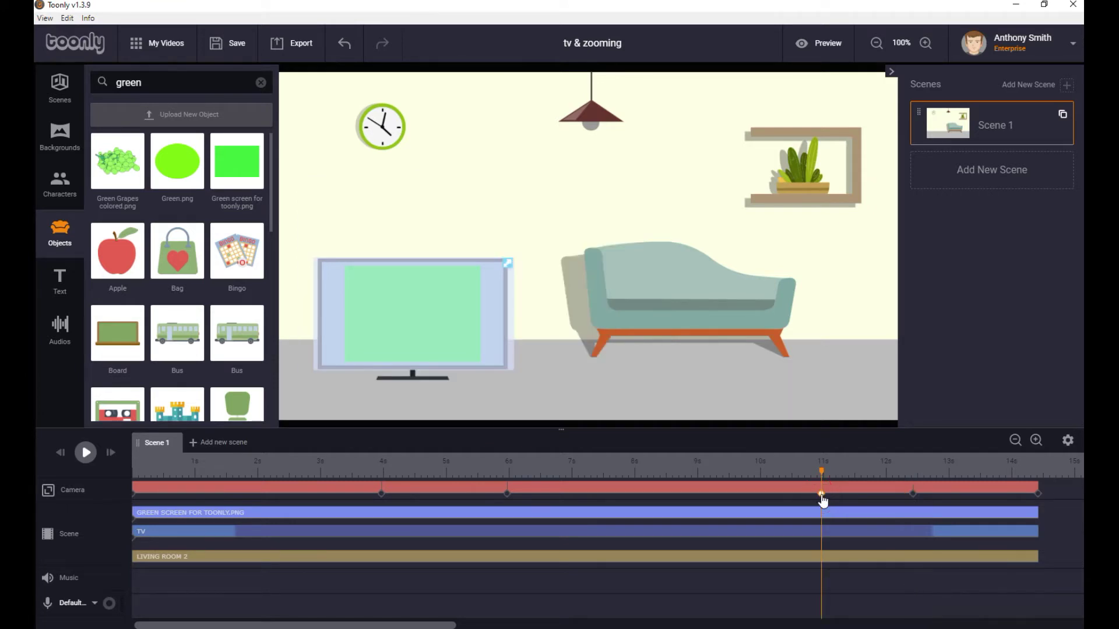
left_click(507, 495)
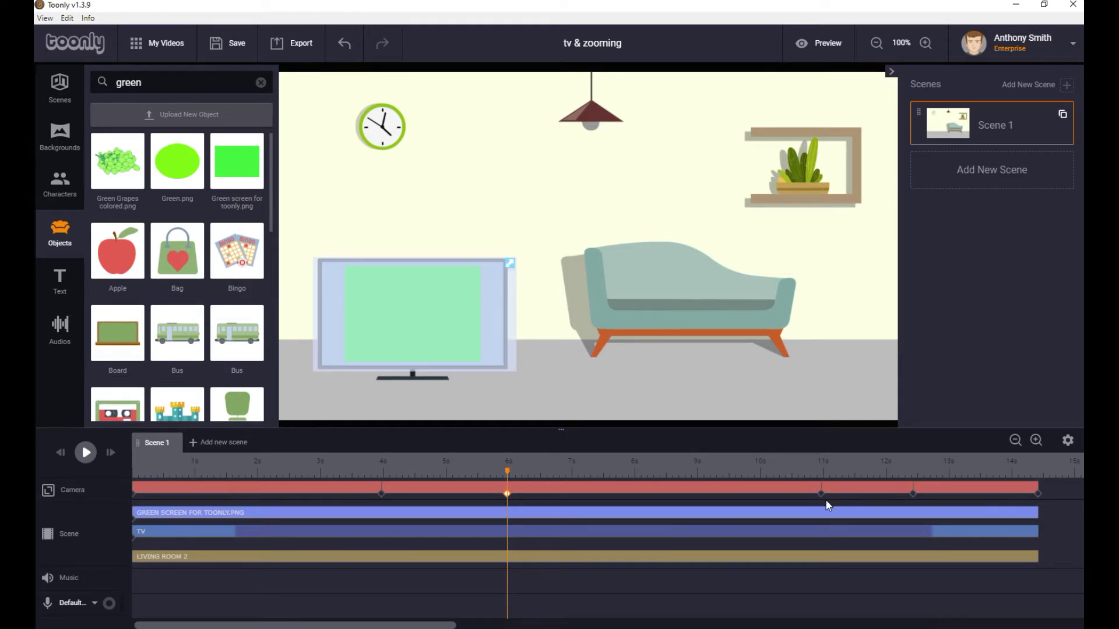
left_click(913, 496)
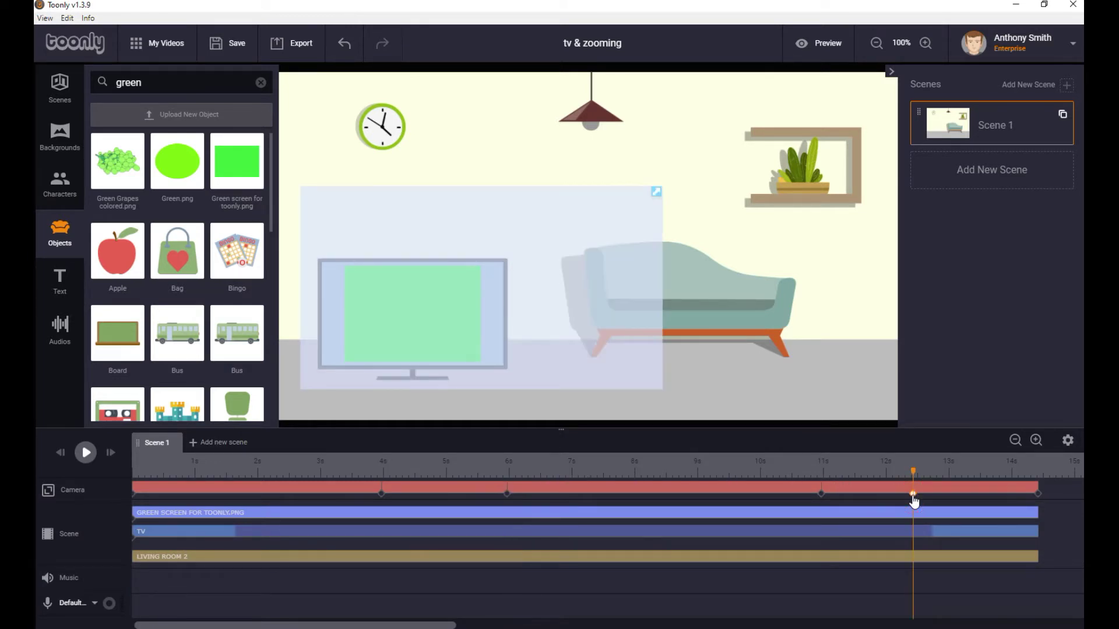
left_click_drag(657, 193, 956, 69)
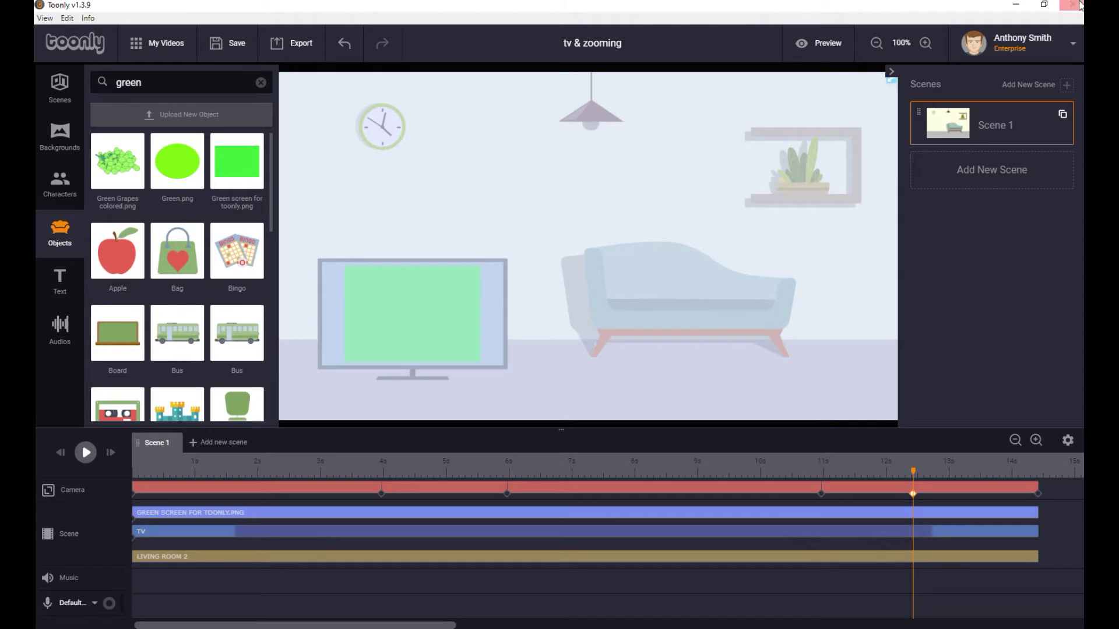
left_click(837, 53)
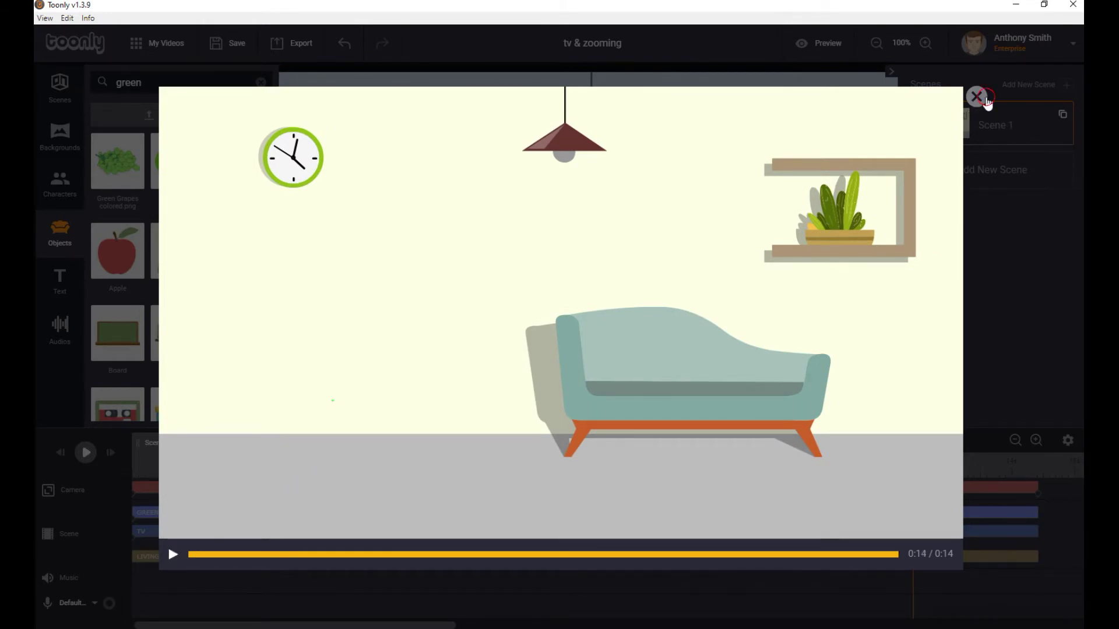
left_click(977, 97)
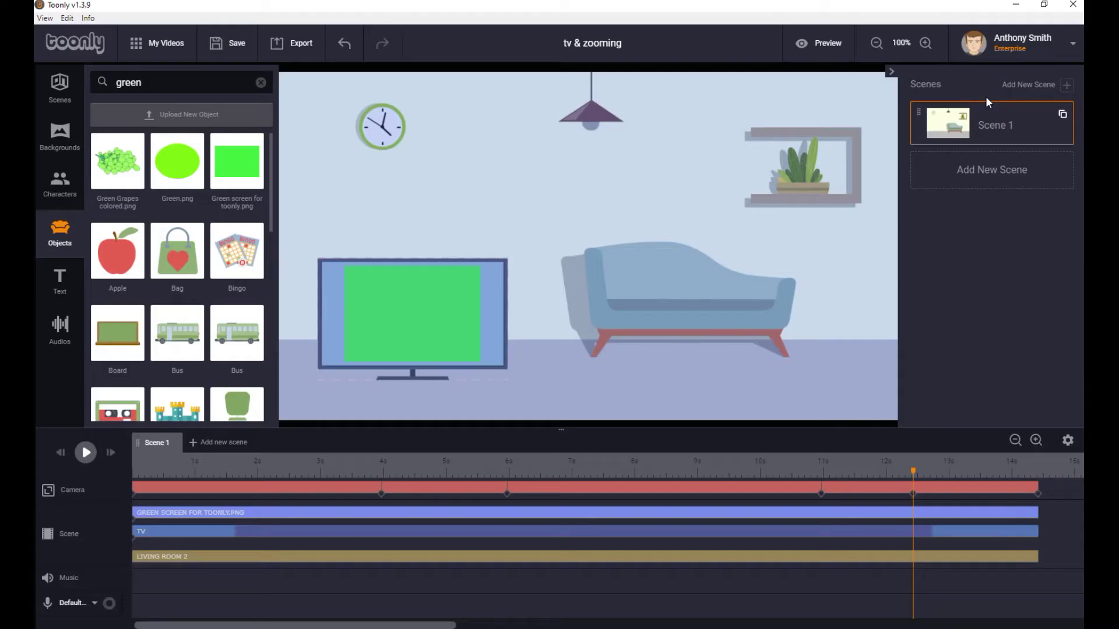
- Set the green screen object's In Effect and Out Effect to Instant
double_click(236, 513)
left_click(384, 428)
left_click(373, 447)
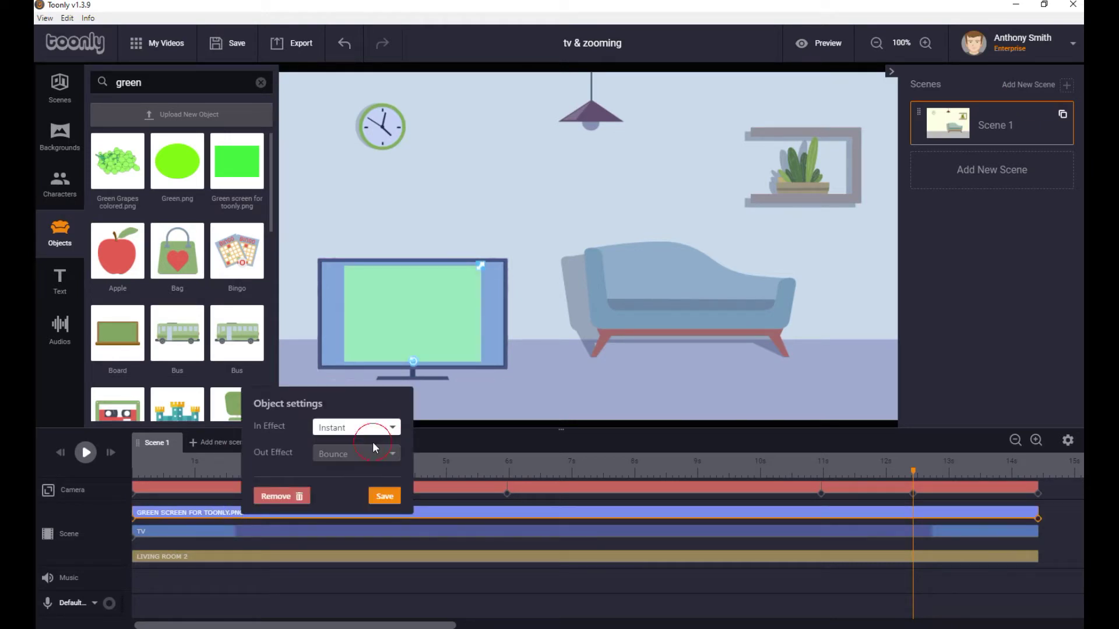
left_click(378, 453)
left_click(369, 473)
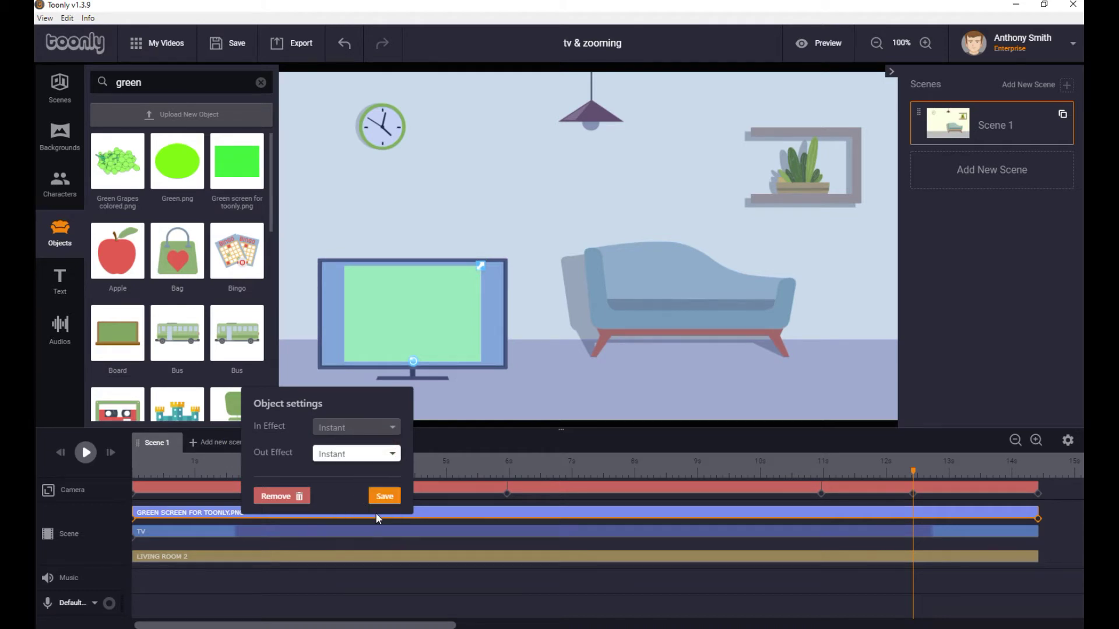
left_click(385, 497)
- Set the TV object's In Effect and Out Effect to Instant and preview the video
left_click(331, 538)
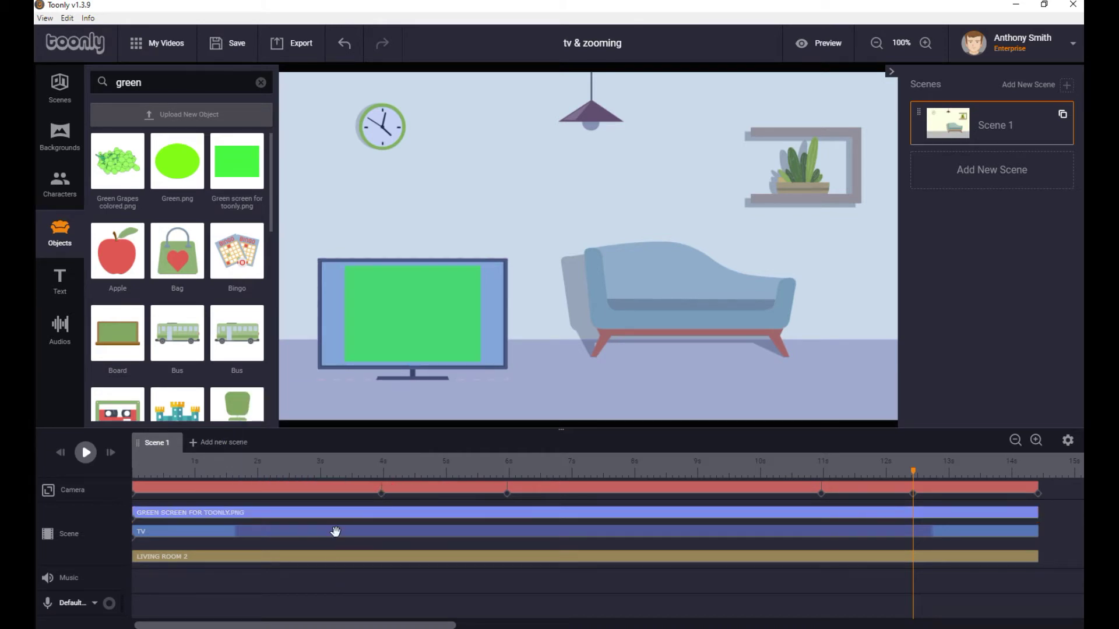
left_click(336, 531)
left_click(473, 445)
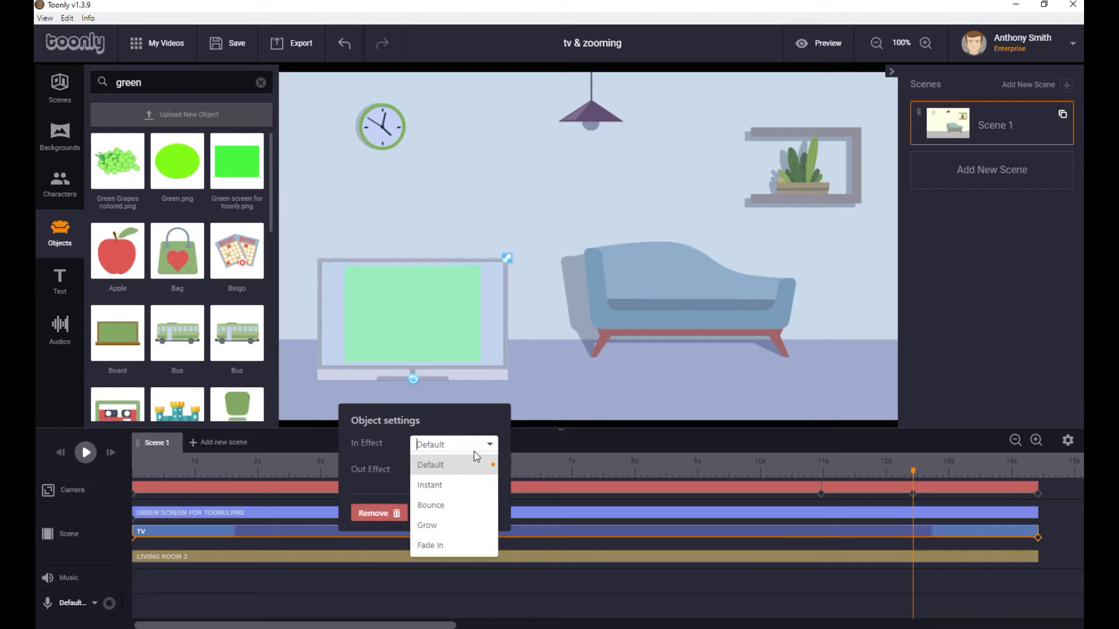
left_click(460, 482)
left_click(476, 473)
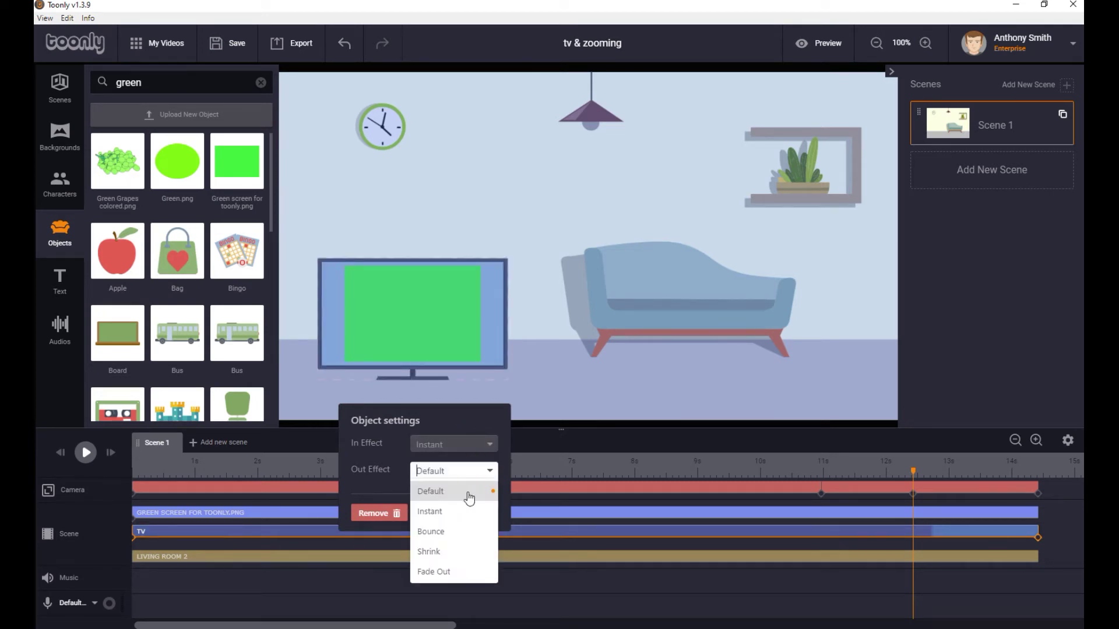
left_click(490, 471)
left_click(489, 471)
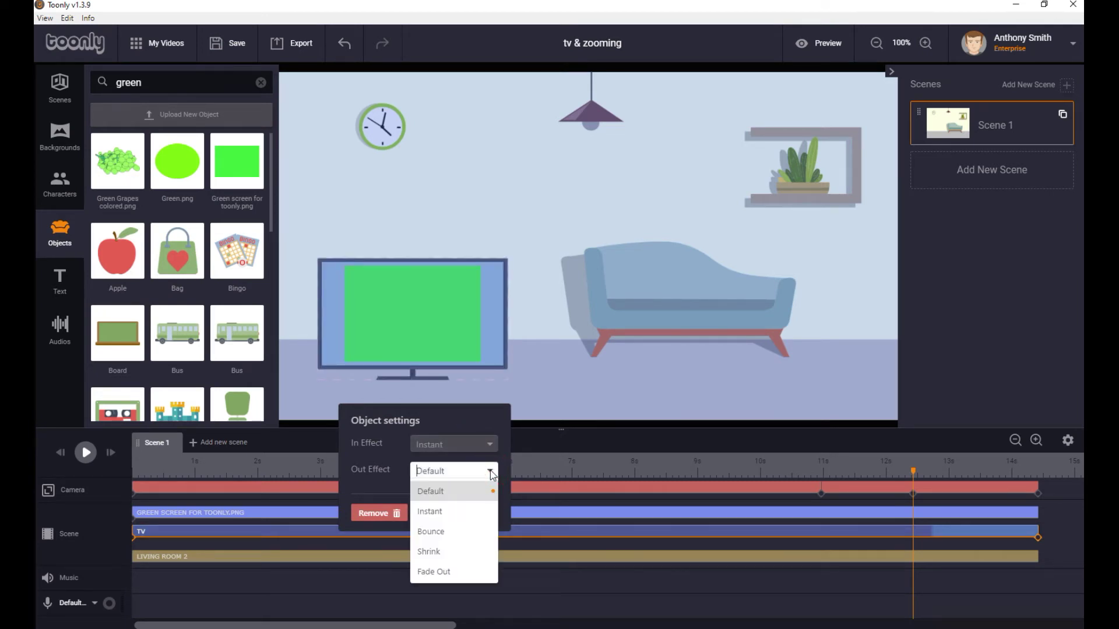
left_click(466, 513)
left_click(482, 519)
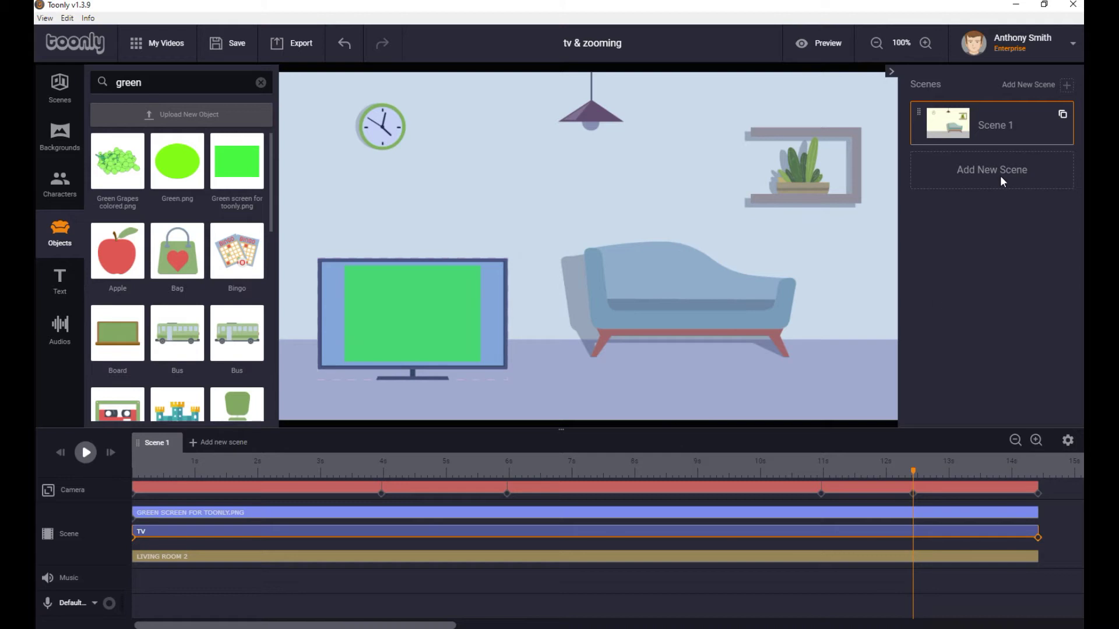
left_click(832, 45)
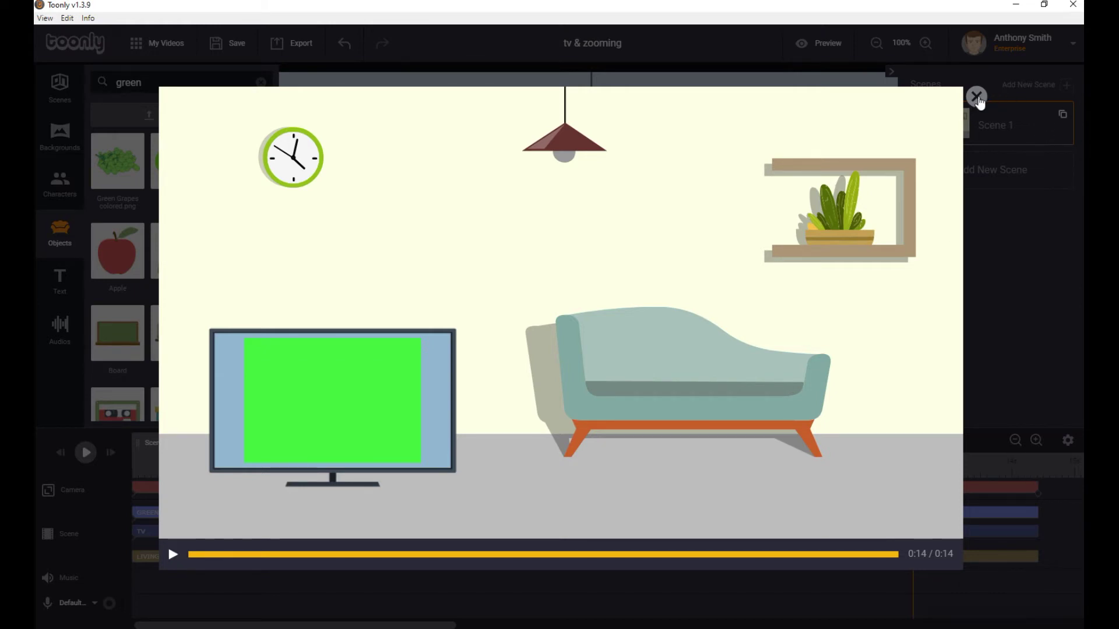
left_click(977, 97)
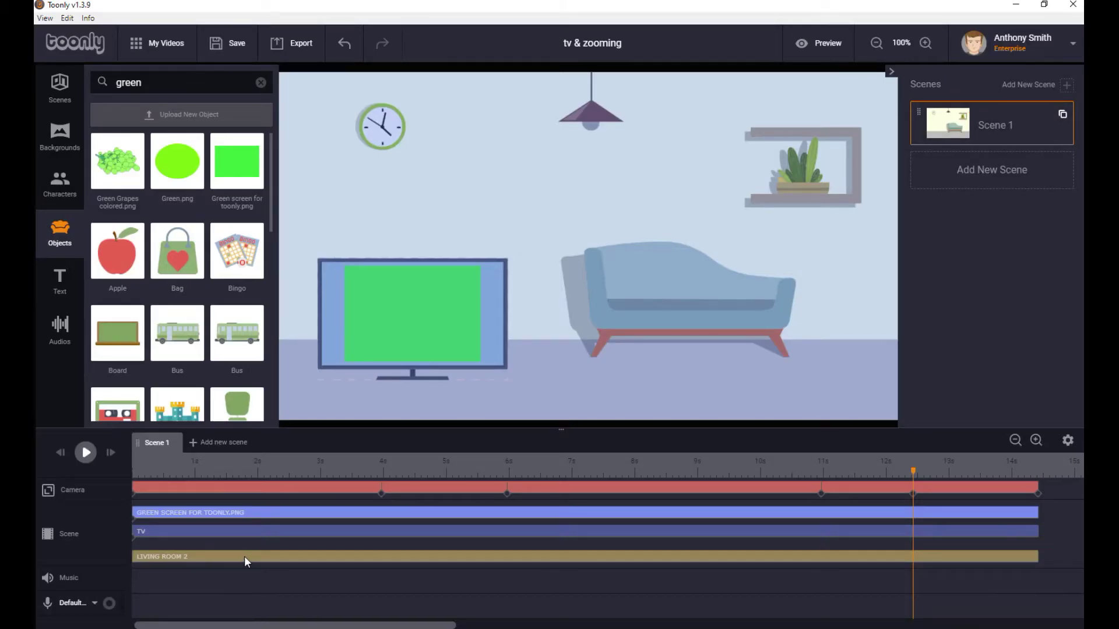
- Turn off the Entrance setting of the Living Room 2 background and preview the video
left_click(260, 557)
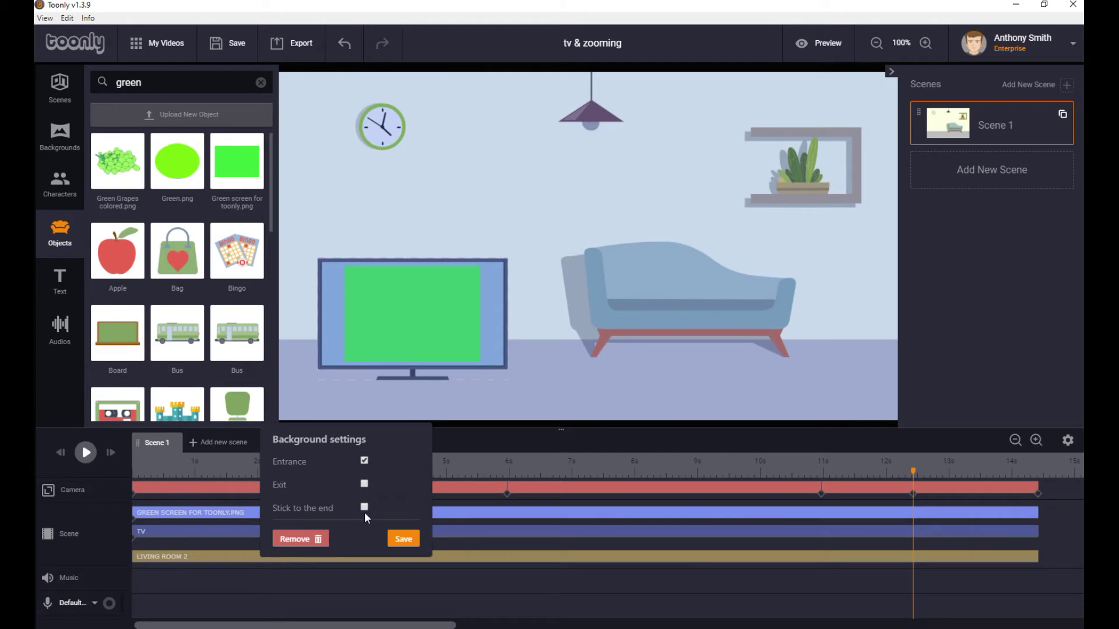
left_click(364, 461)
left_click(403, 539)
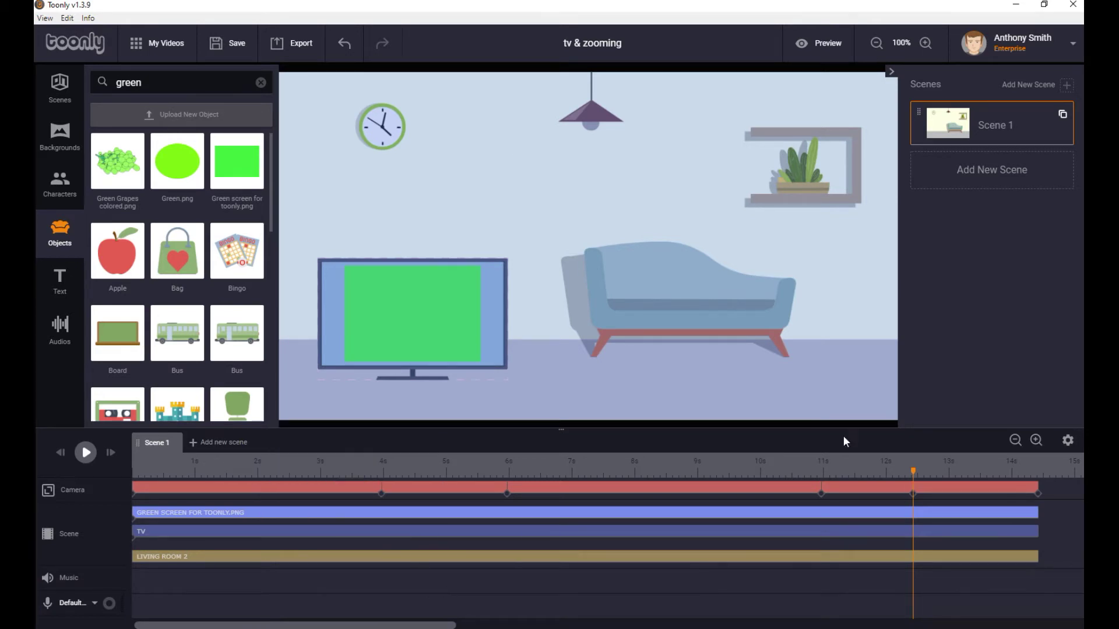
left_click(818, 43)
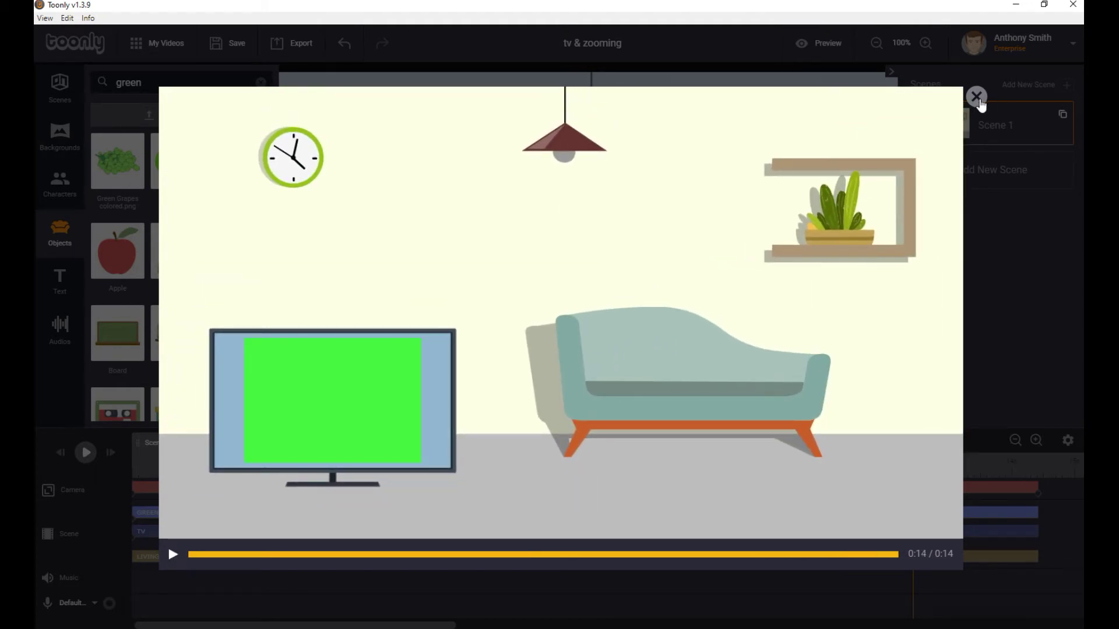
left_click(976, 97)
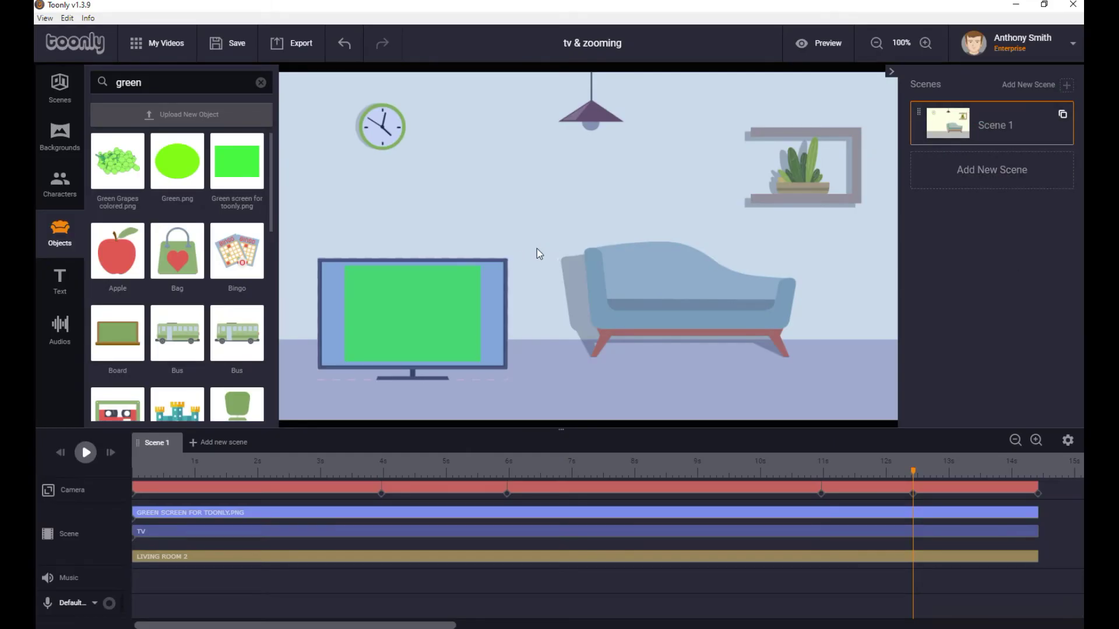
- Export the video as a 720p MP4 at maximum quality and show the exported file in its folder
left_click(297, 47)
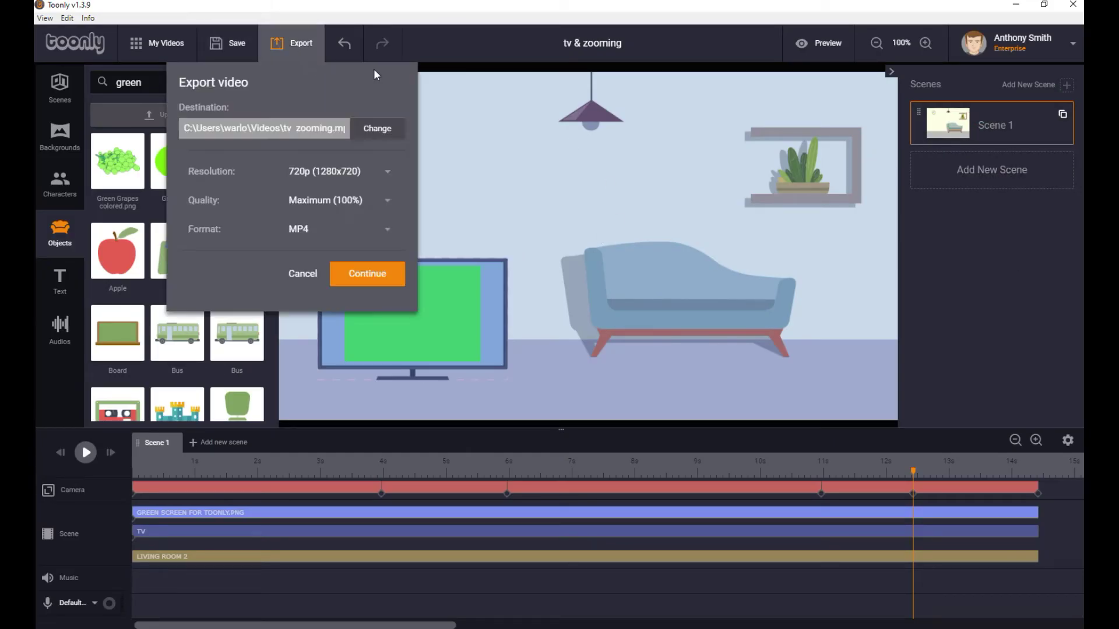
left_click(373, 279)
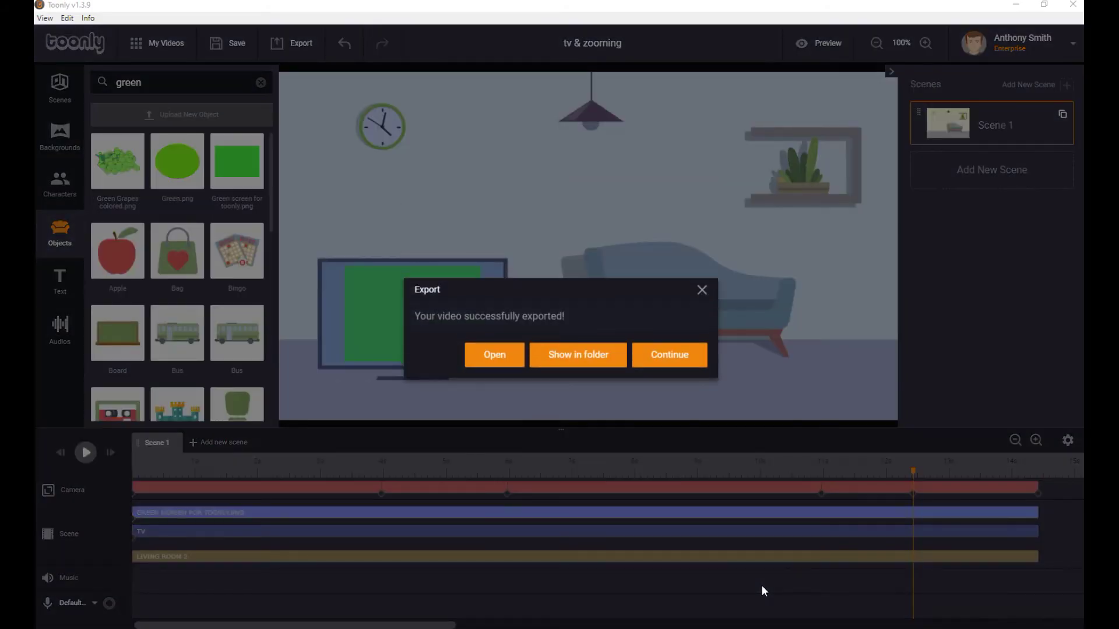
left_click(577, 358)
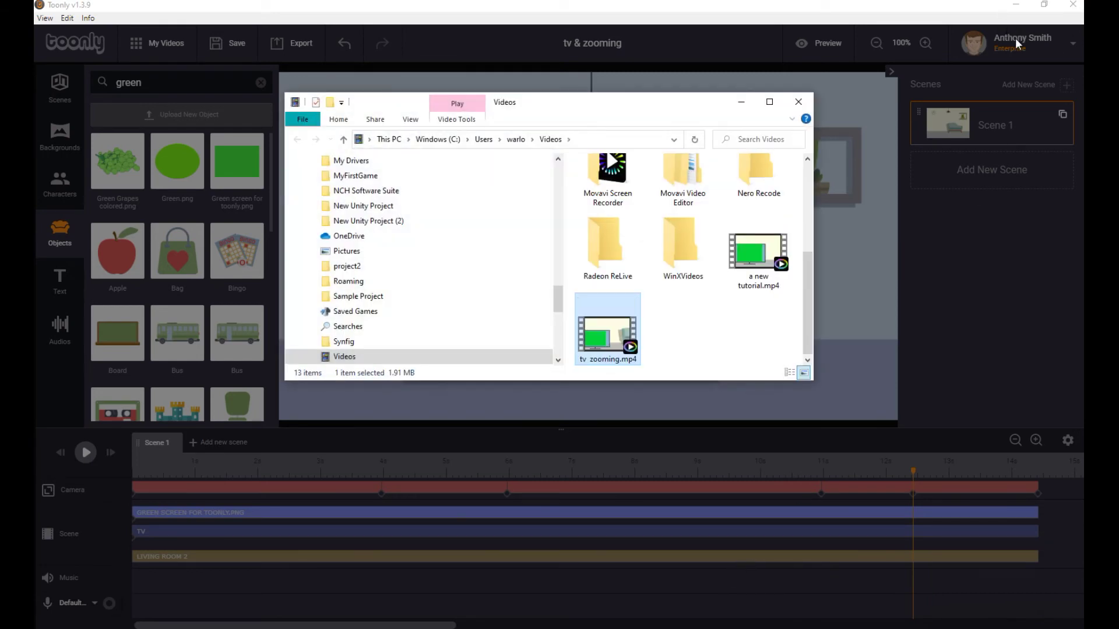
- Close Toonly and discard the unsaved changes
left_click(1073, 6)
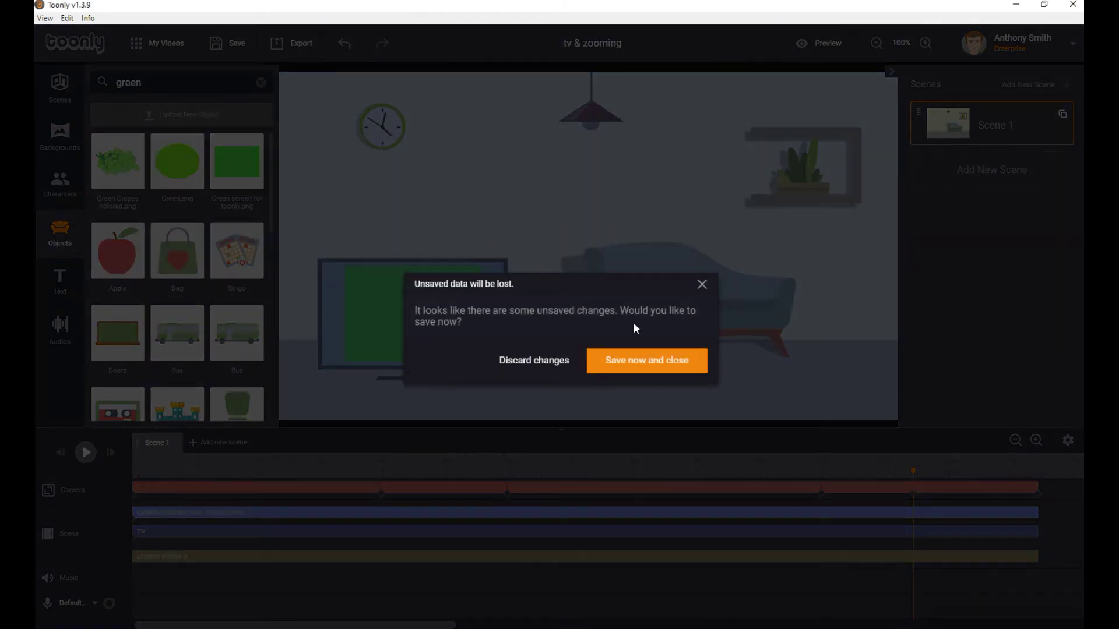
left_click(533, 360)
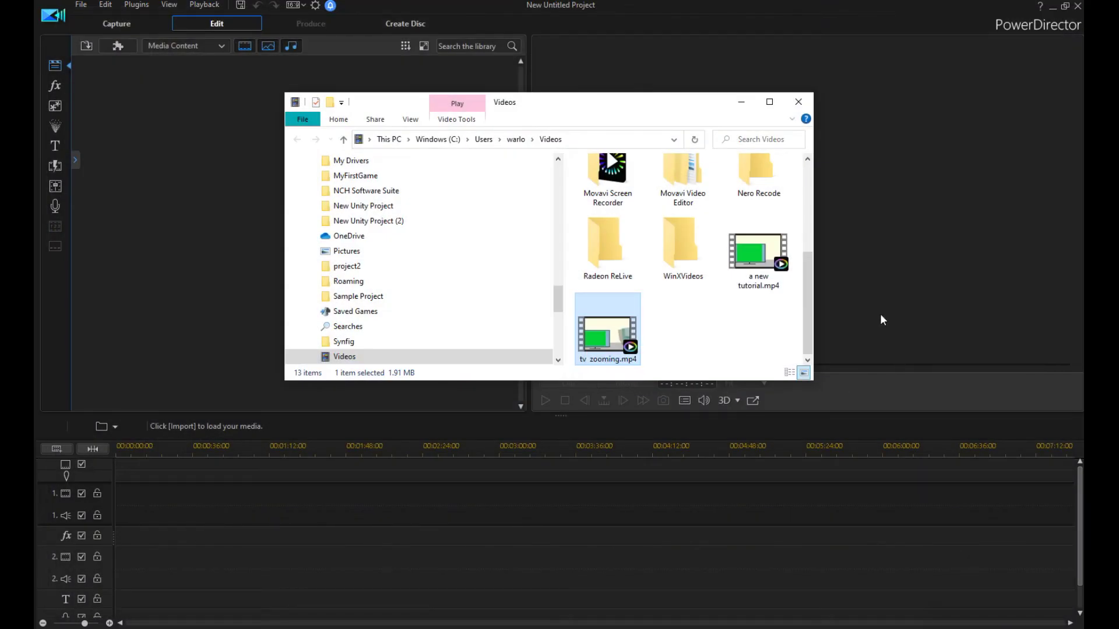
- Import tv zooming.mp4 from the Videos folder into PowerDirector's media library and close the folder window
left_click_drag(674, 106, 899, 109)
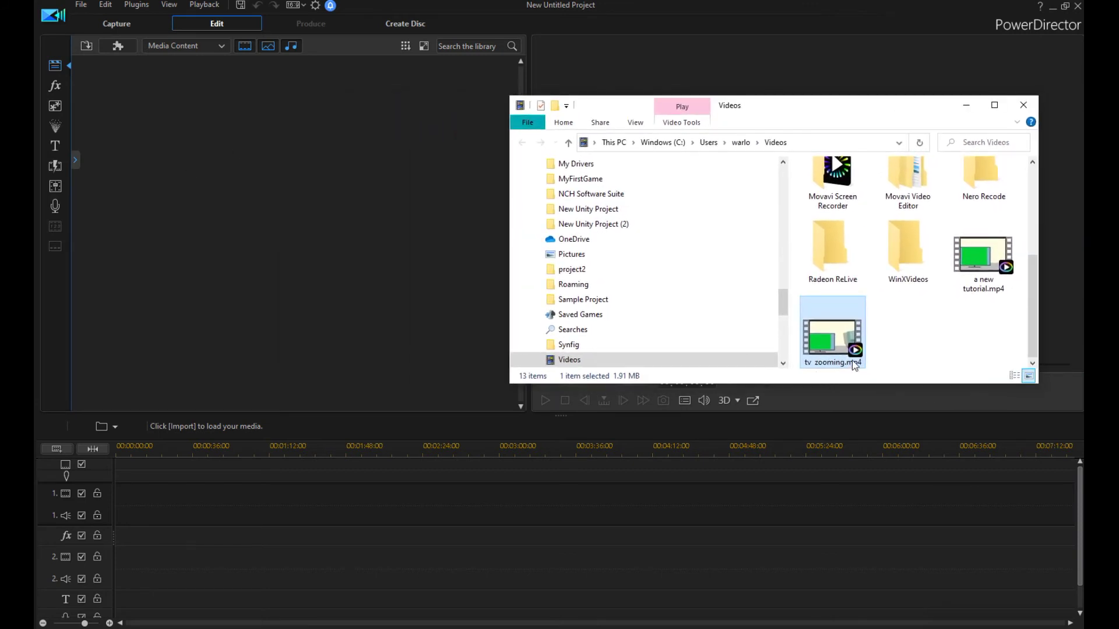
left_click_drag(841, 347, 469, 227)
left_click_drag(276, 167, 268, 169)
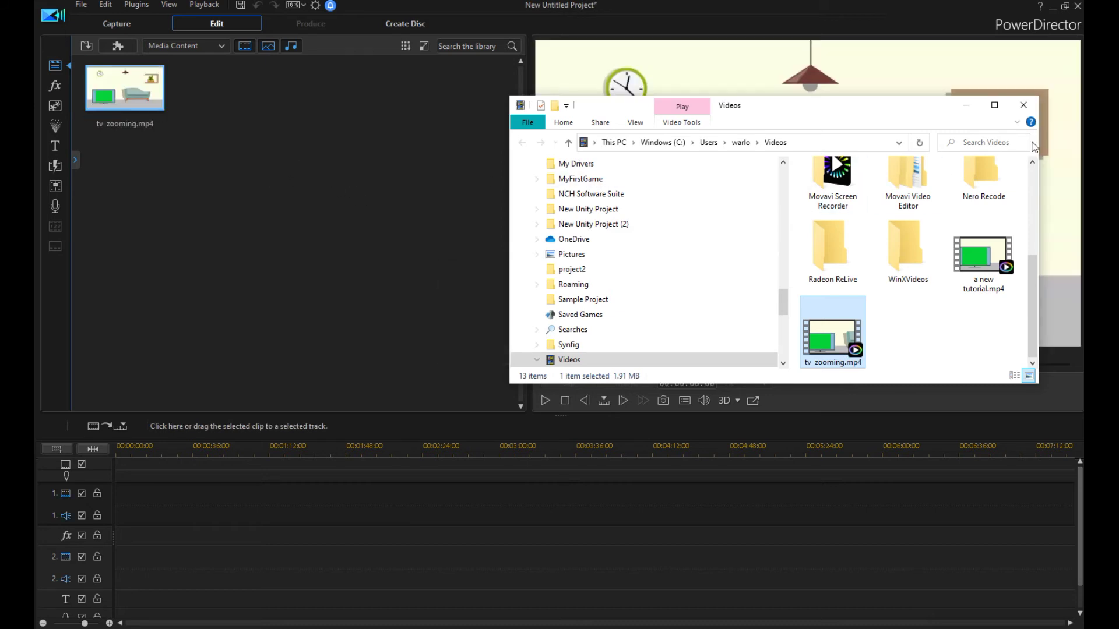
left_click(1023, 112)
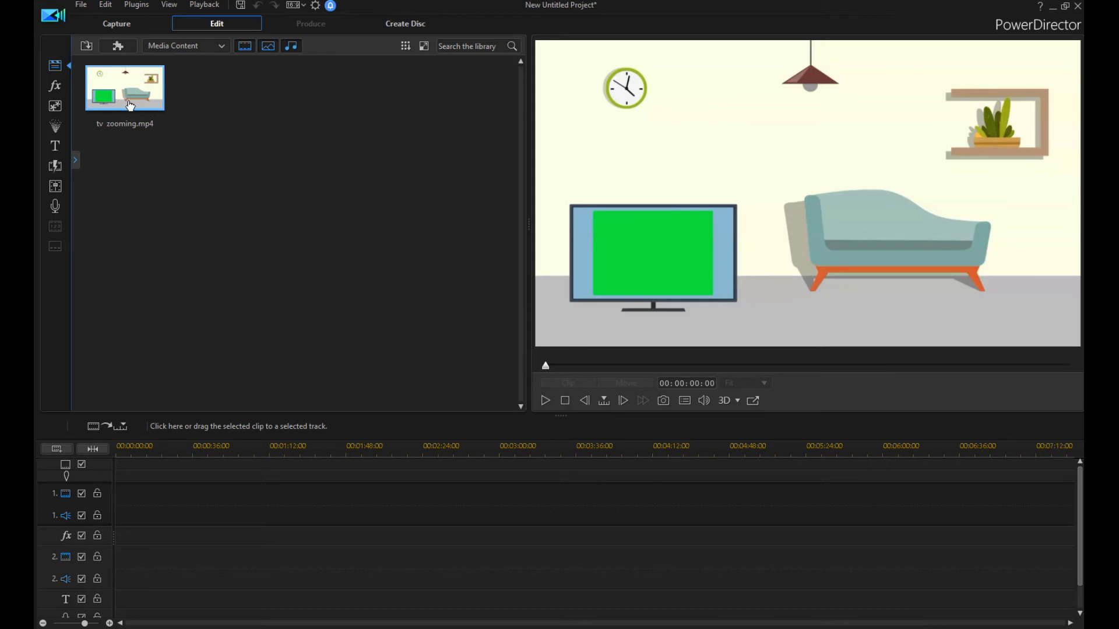
- Place the tv zooming.mp4 clip on video track 2, starting at 00:00:00:00
left_click_drag(130, 105, 143, 561)
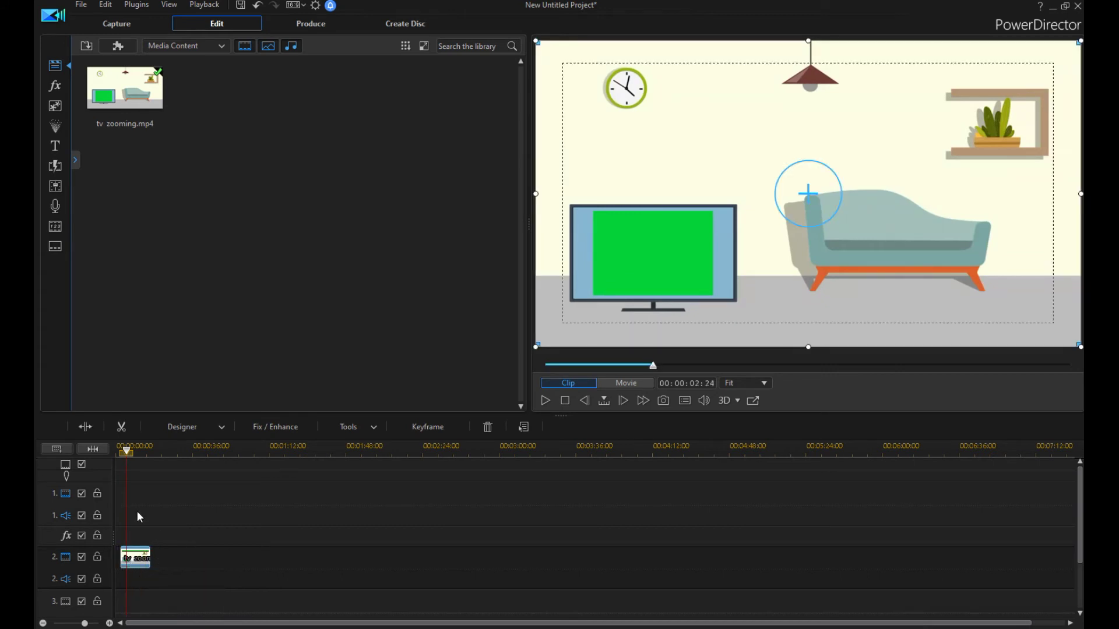
left_click_drag(127, 445, 111, 449)
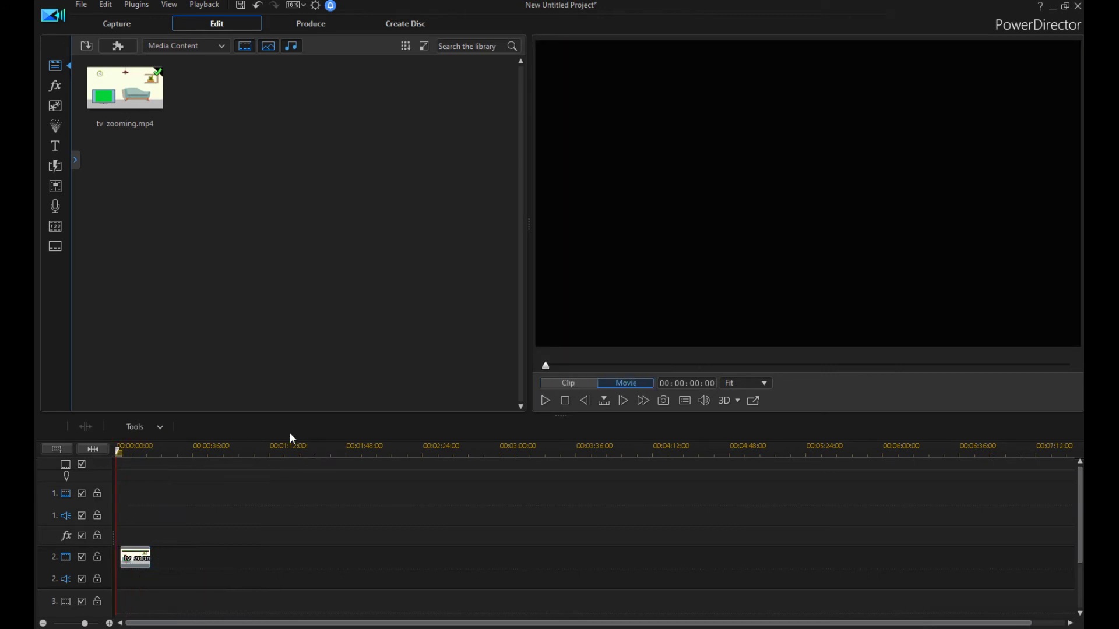
left_click_drag(137, 559, 134, 559)
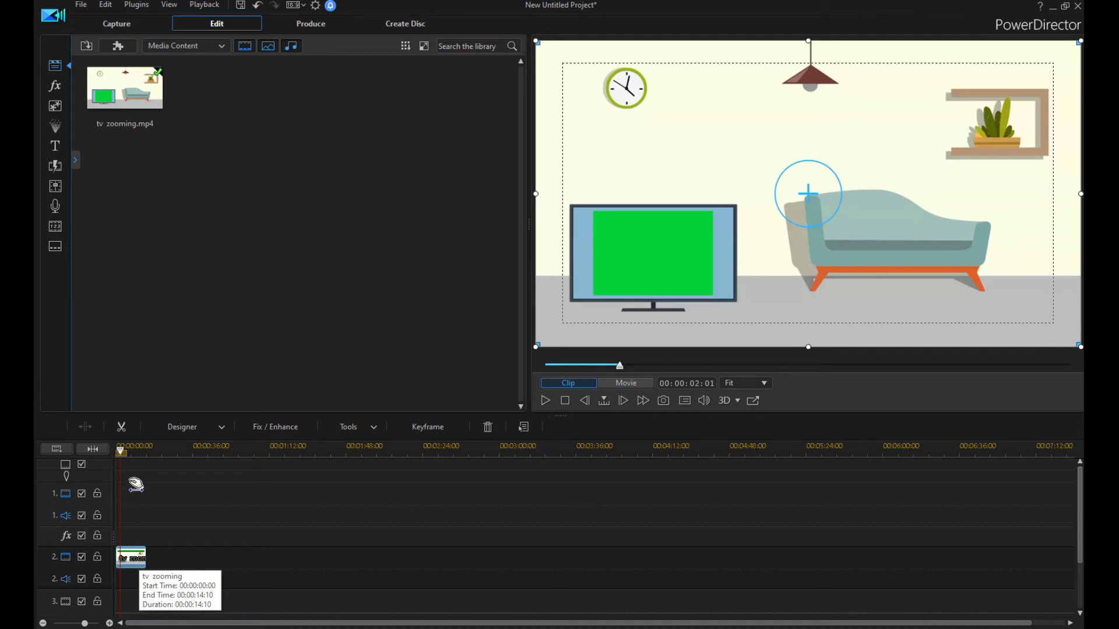
left_click_drag(127, 460, 117, 453)
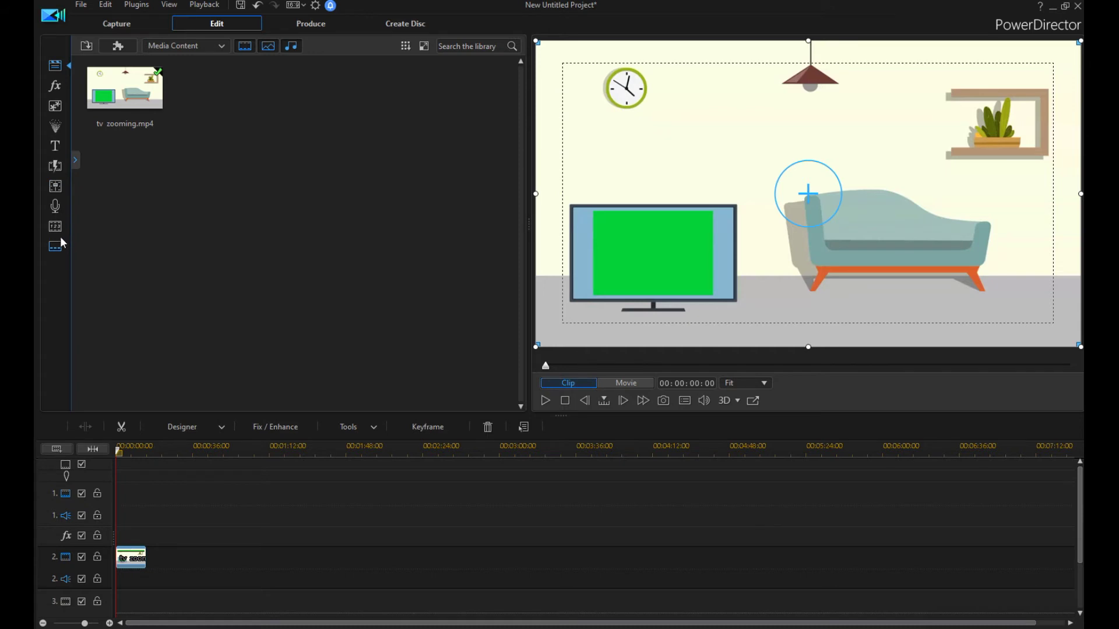
right_click(279, 175)
left_click(345, 179)
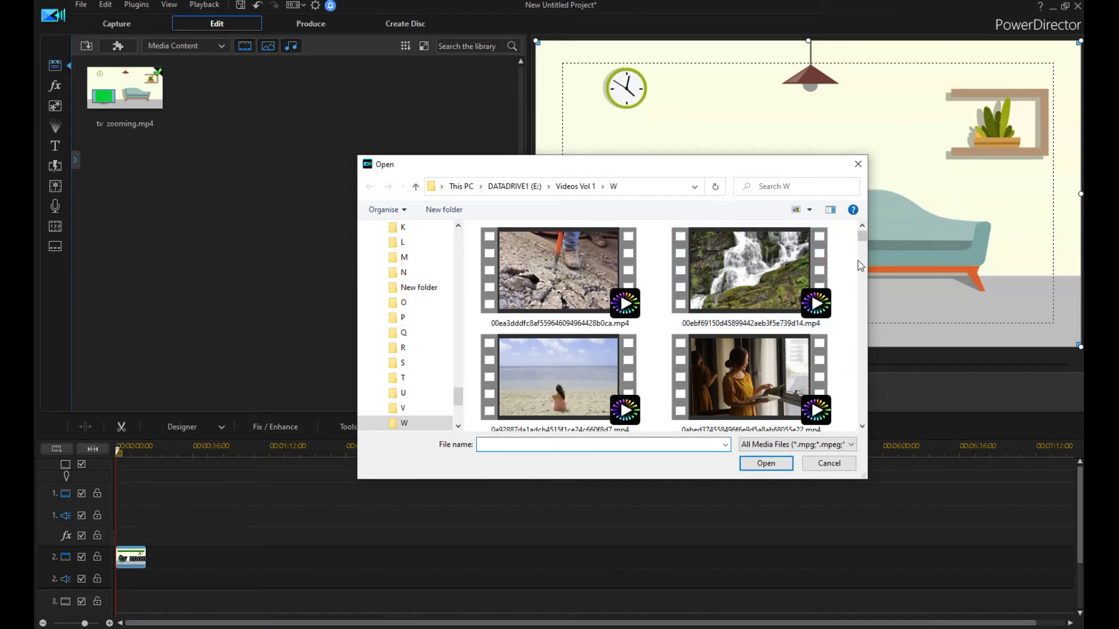
left_click_drag(862, 237, 859, 232)
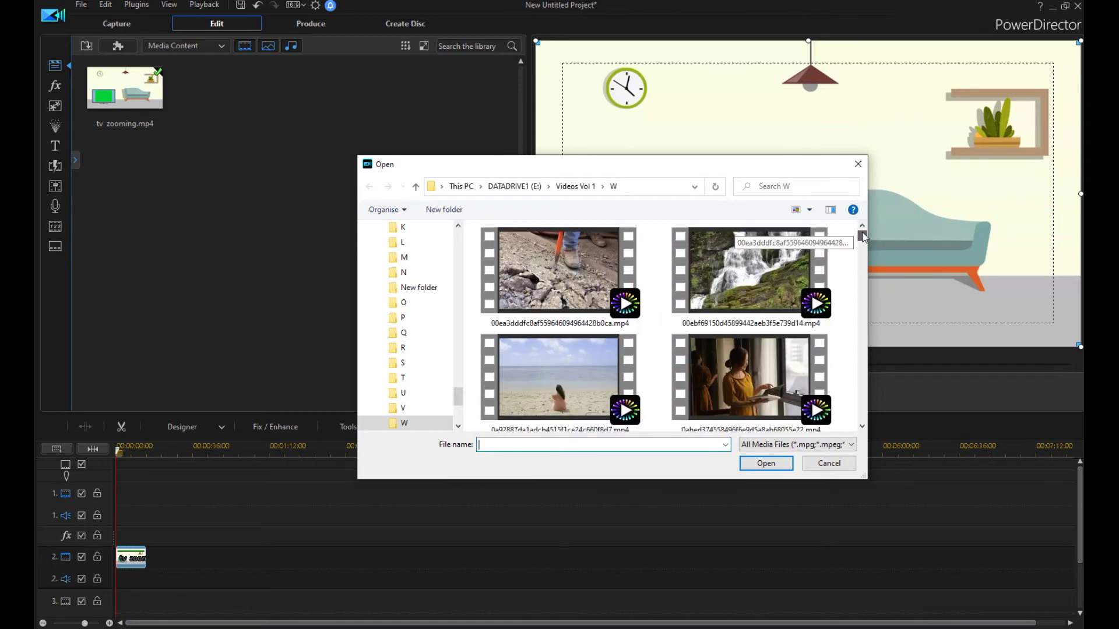
left_click_drag(861, 236, 862, 244)
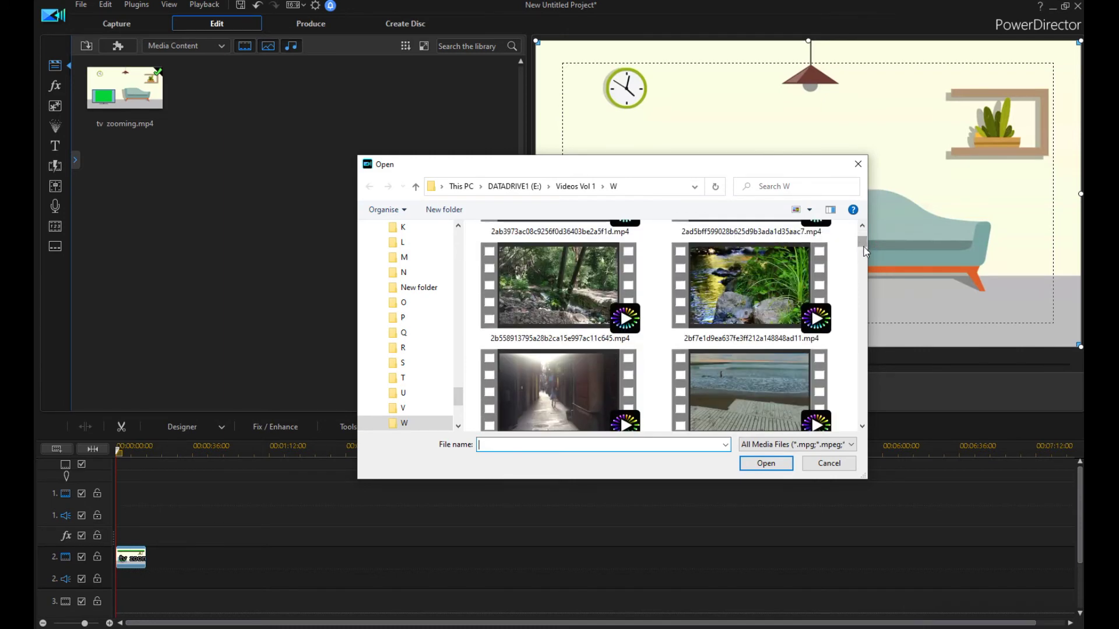
left_click(862, 426)
left_click(862, 426)
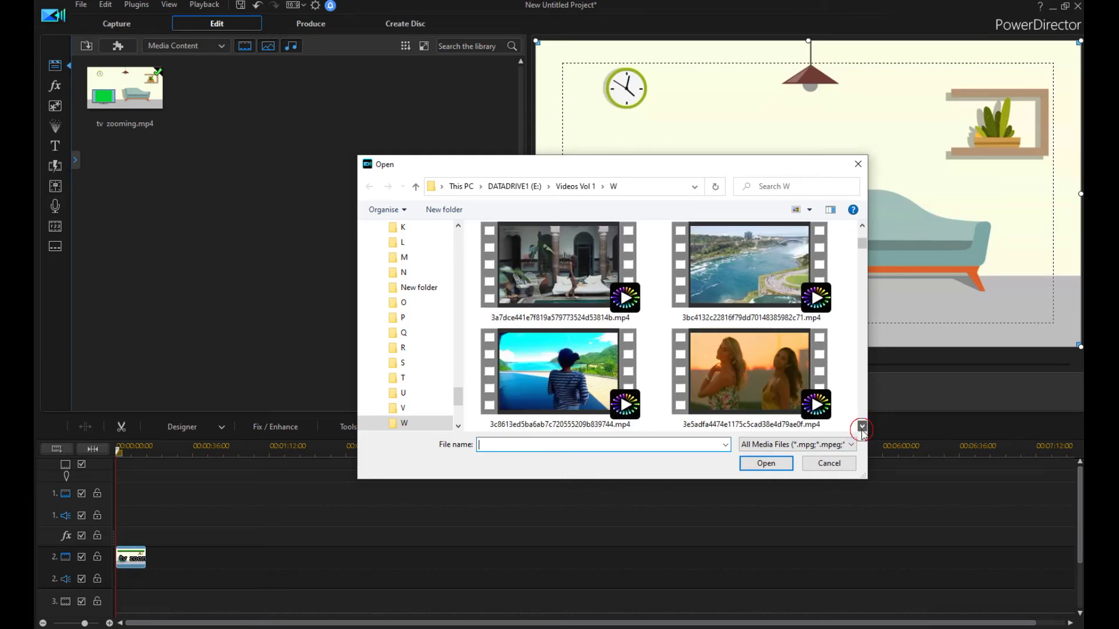
left_click(754, 266)
left_click(761, 464)
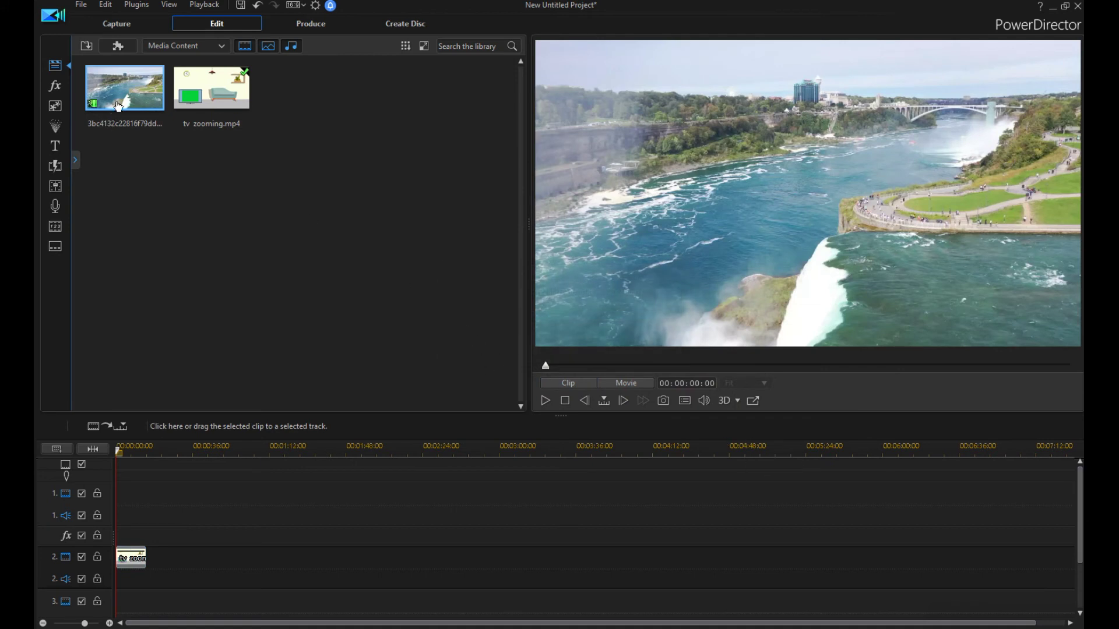
- Place the river video twice in a row on video track 1 and trim the second copy to end with the tv zooming clip at 00:00:14:10
left_click_drag(123, 88, 140, 498)
left_click_drag(140, 119, 141, 523)
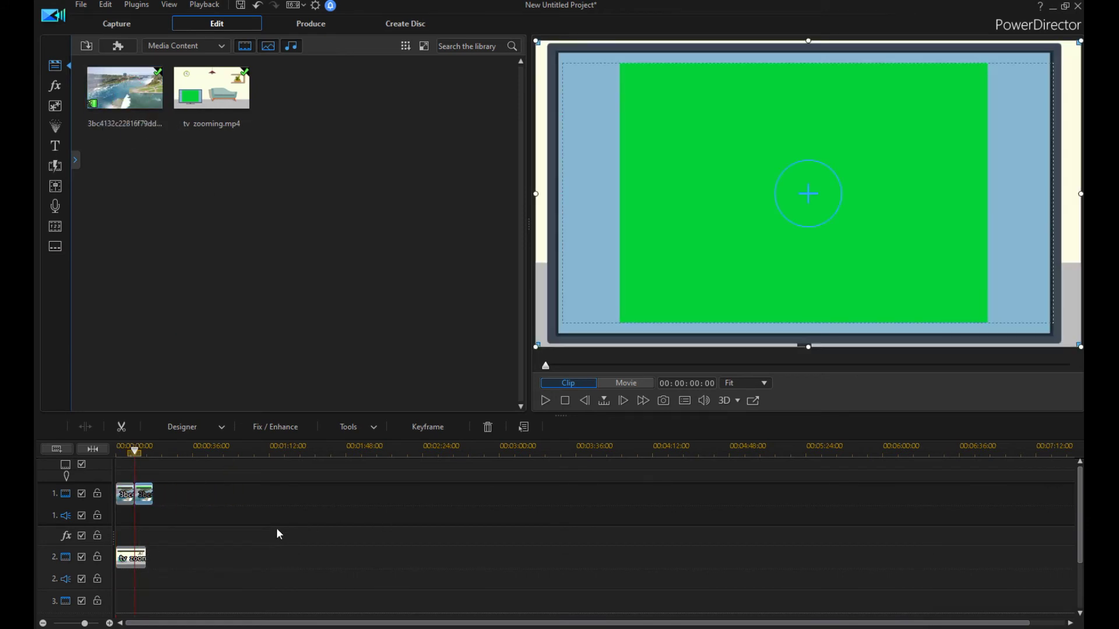
left_click(146, 494)
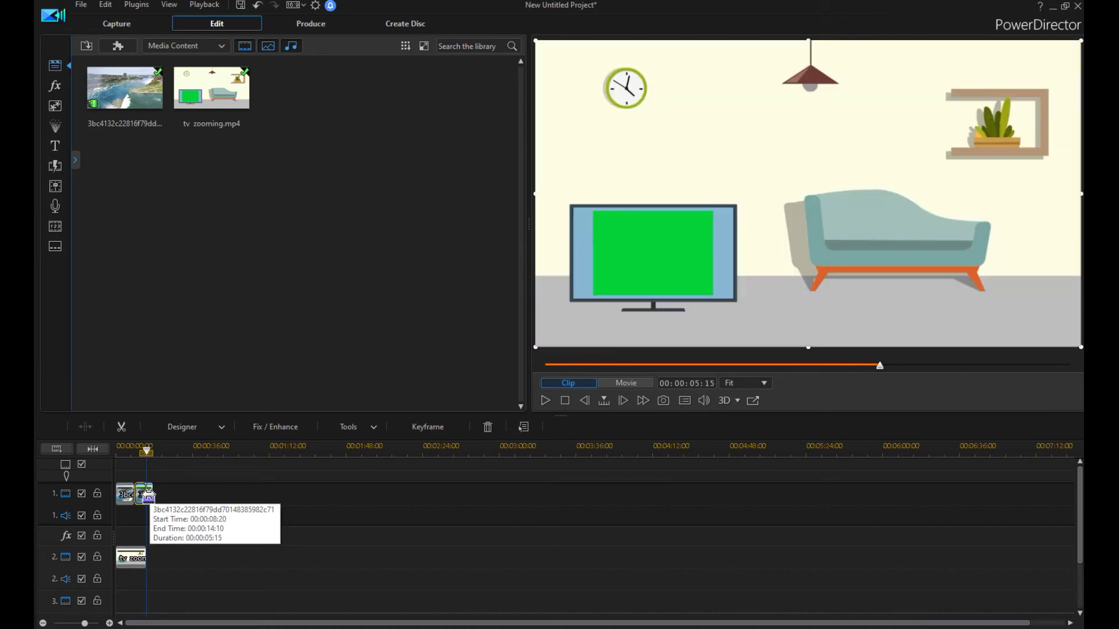
left_click(469, 512)
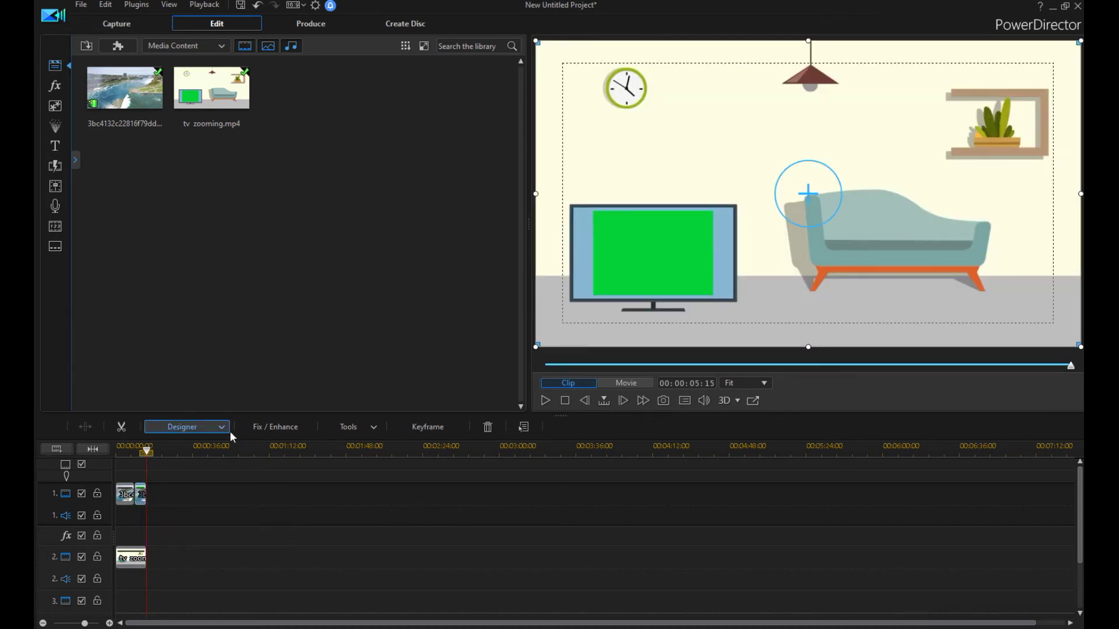
- Enable Chroma Key for the tv zooming clip on track 2 in PiP Designer and sample the TV screen's green as the key color
left_click(151, 452)
left_click_drag(152, 458, 120, 454)
left_click(730, 134)
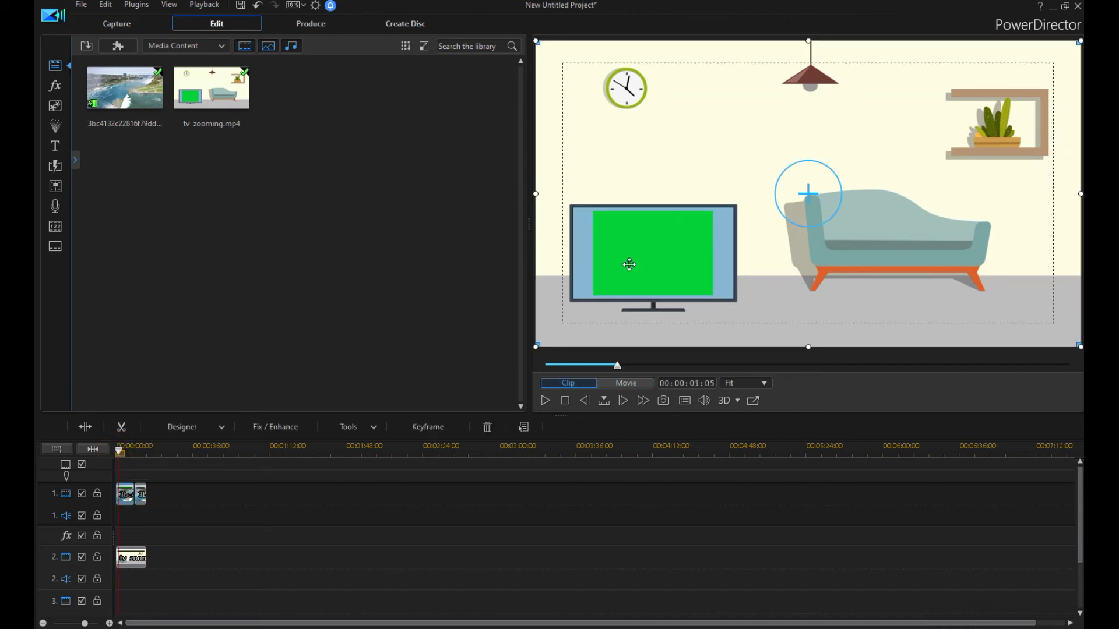
left_click(132, 561)
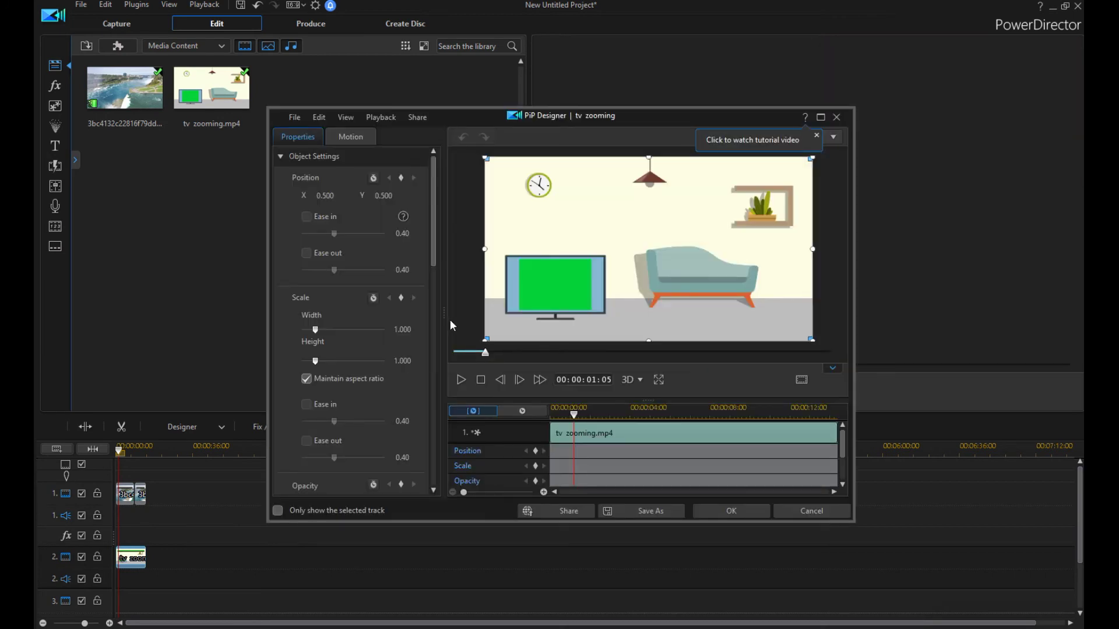
left_click_drag(436, 257, 411, 382)
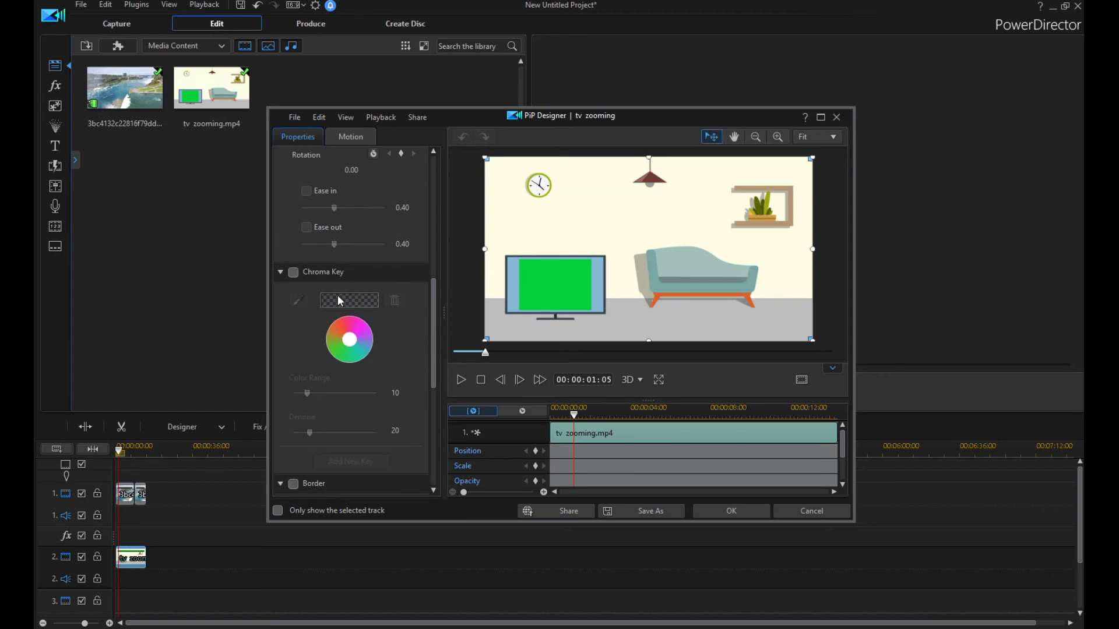
left_click(293, 273)
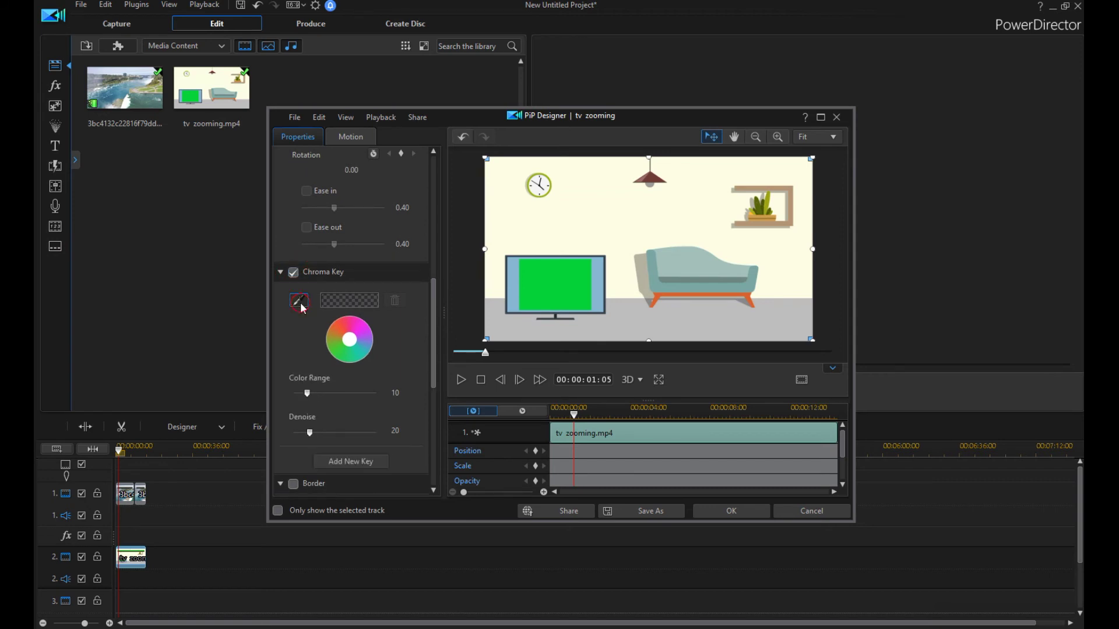
left_click(299, 301)
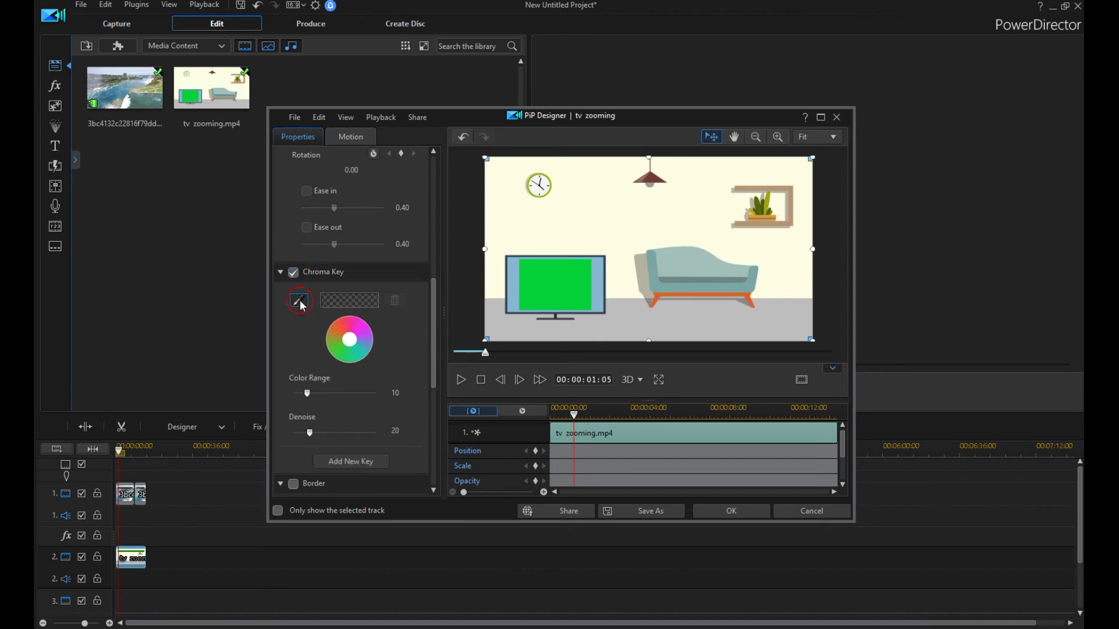
left_click(550, 273)
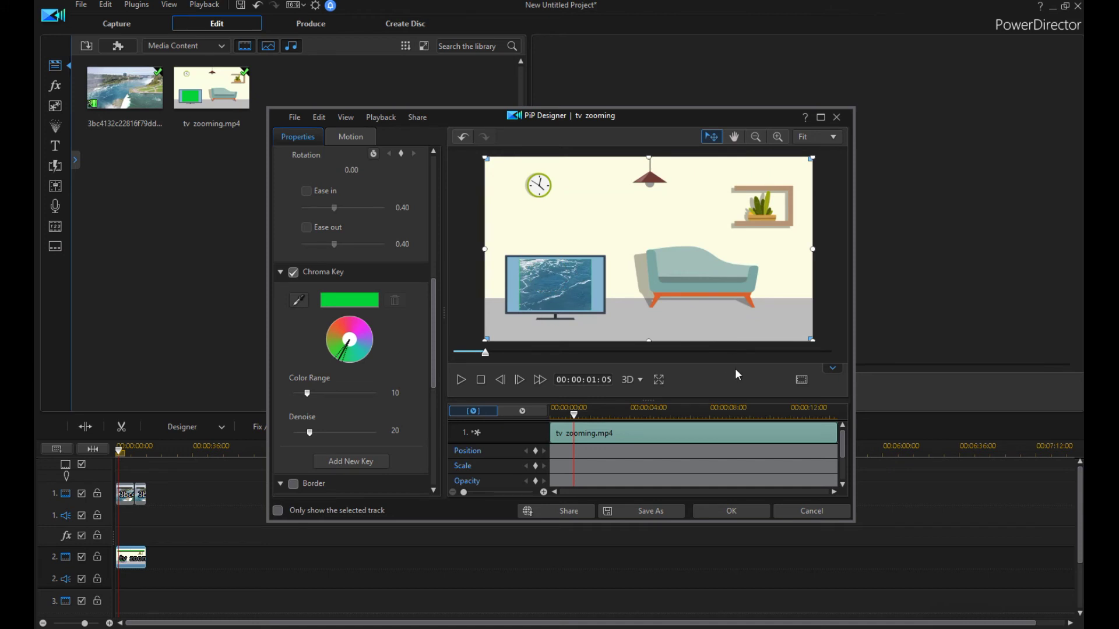
- Preview the keyed clip, apply the PiP Designer changes, and play the composited video from the start of the timeline
left_click(461, 381)
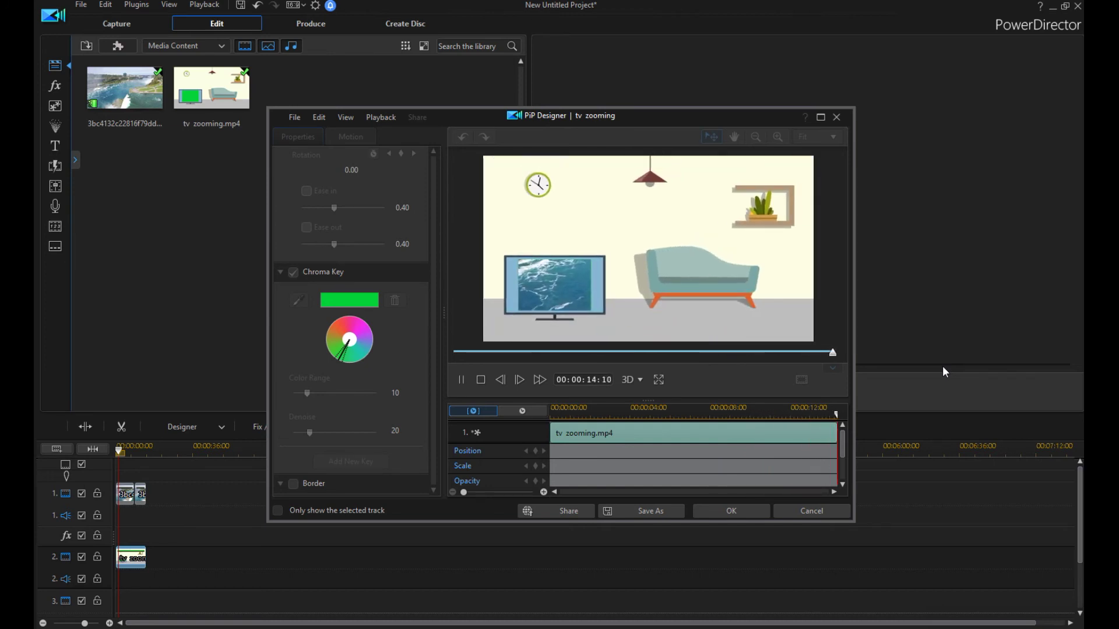
left_click(731, 510)
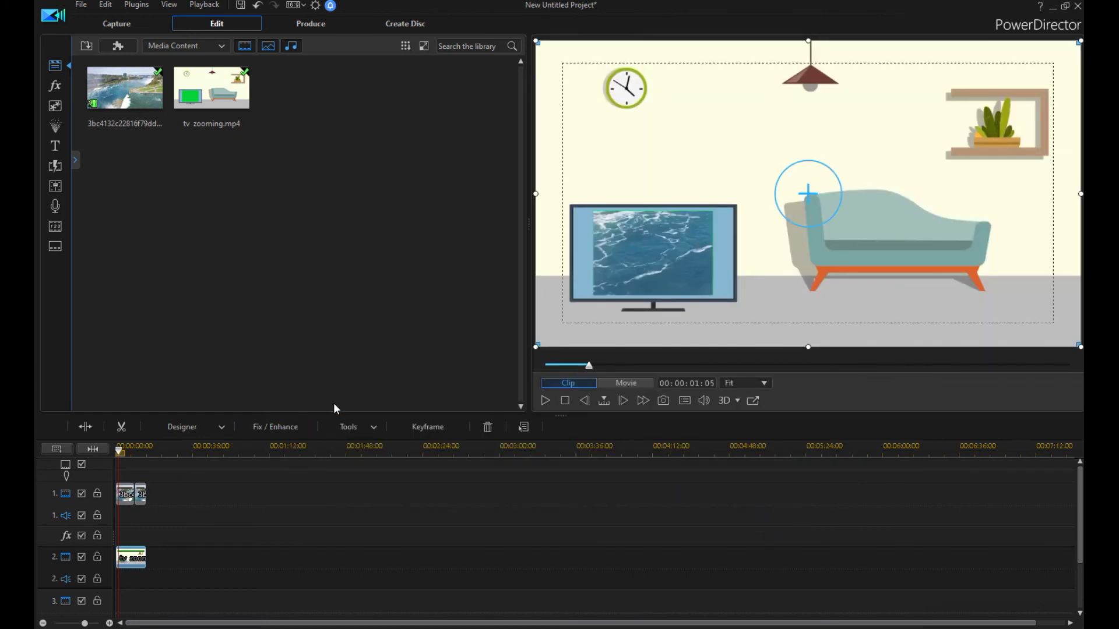
left_click(110, 453)
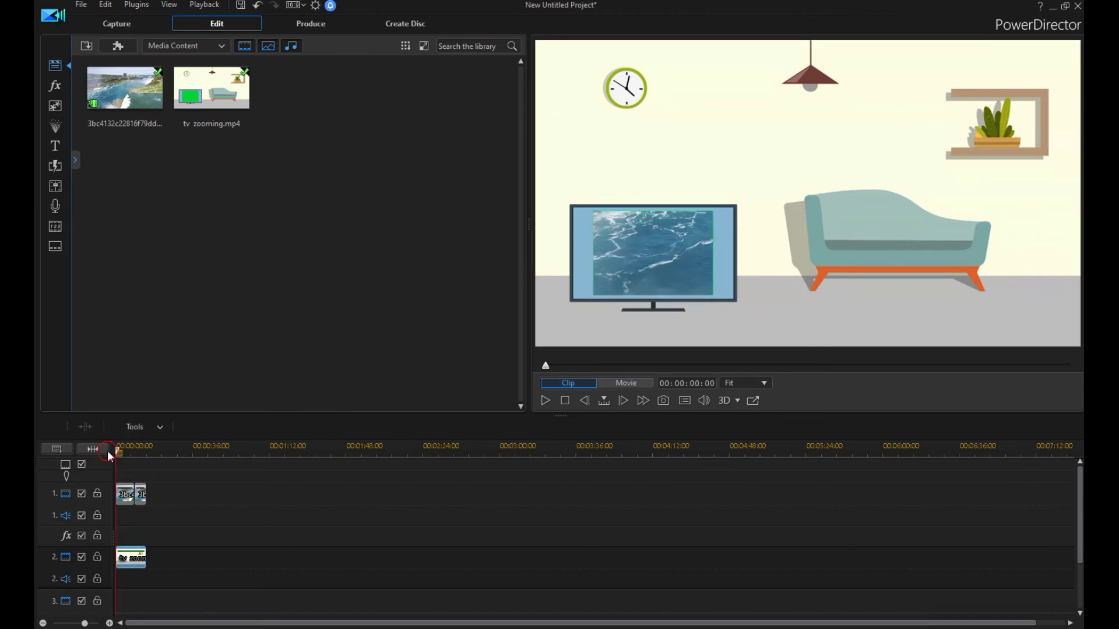
left_click(546, 400)
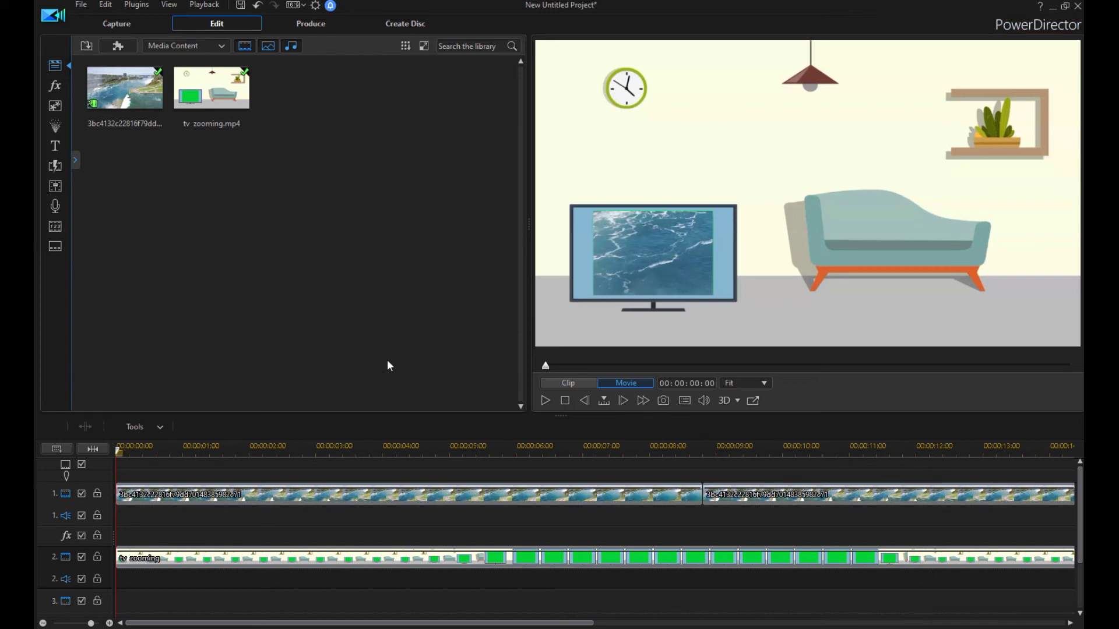
- Produce the video as an H.265 HEVC MP4 at 1920 x 1080/25p (11 Mbps) with TrueTheater Surround sound
left_click(316, 30)
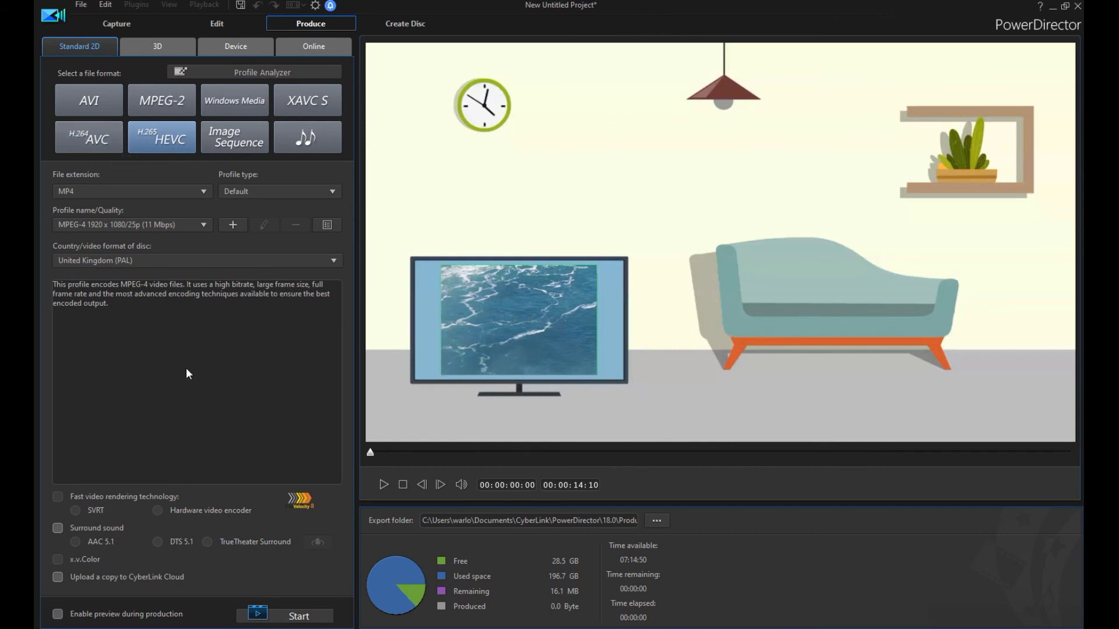
left_click(58, 528)
left_click(207, 542)
left_click(317, 616)
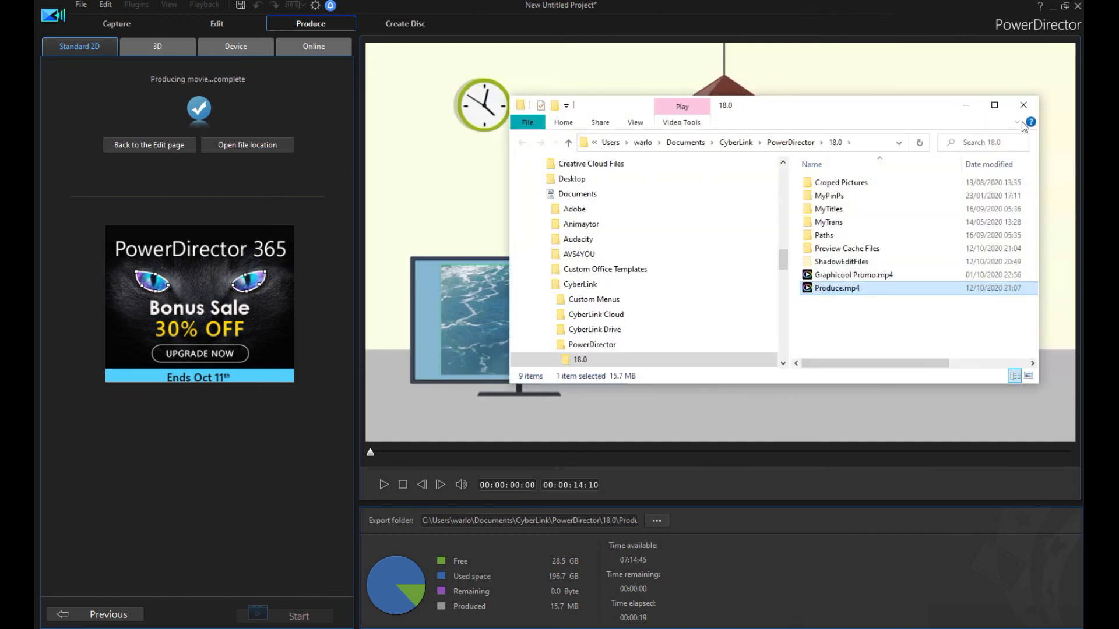
- Maximize the export folder window and play Produce.mp4
left_click(994, 105)
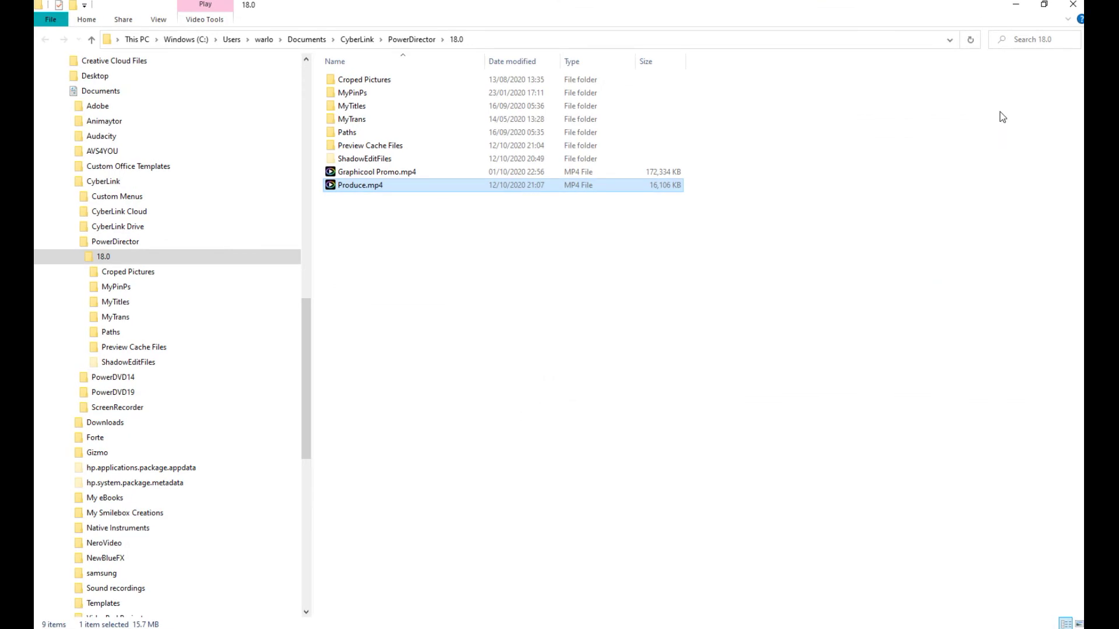
double_click(373, 186)
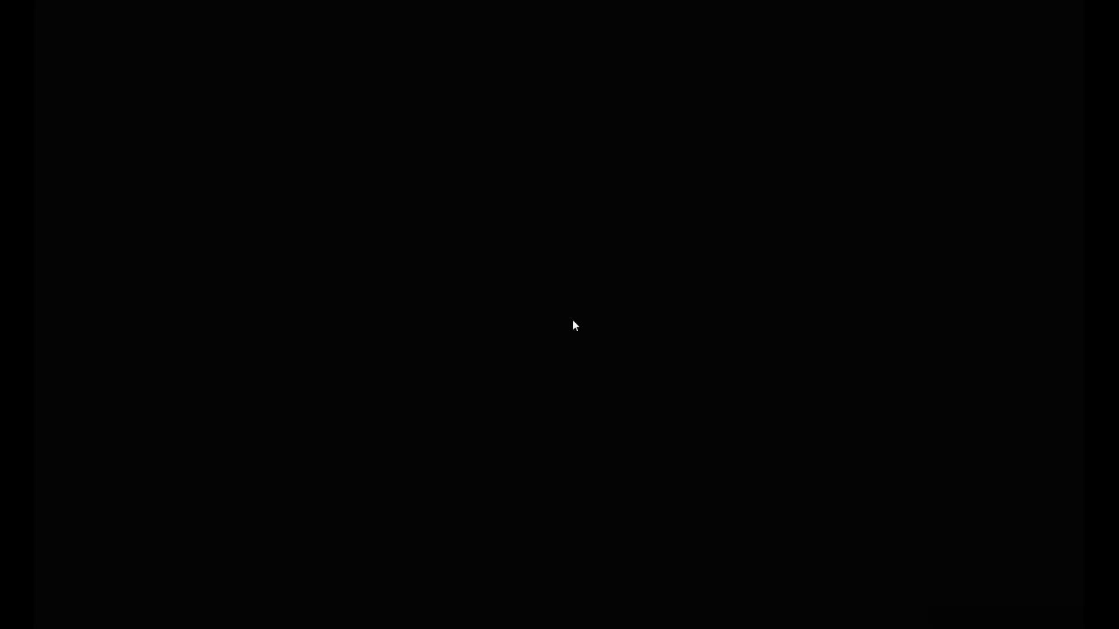